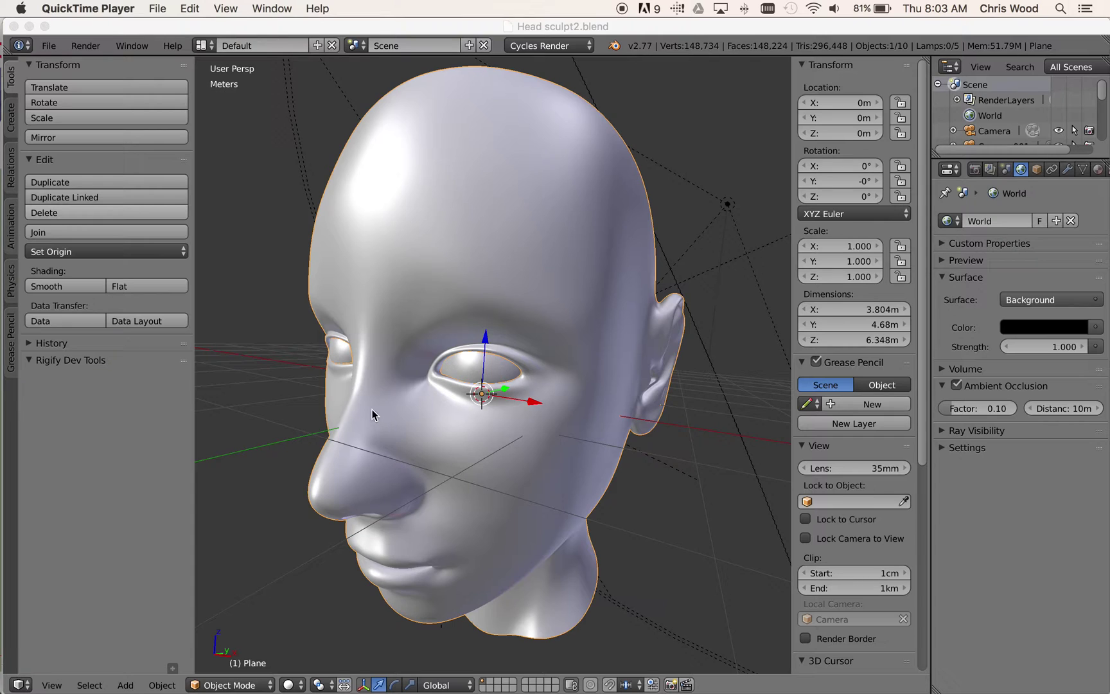
- Preview the head model in Rendered viewport shading, including the eyes, and return to Solid shading
{"action": "left_click", "coordinate": [294, 478]}
{"action": "middle_click_drag", "start_coordinate": [295, 479], "coordinate": [296, 454]}
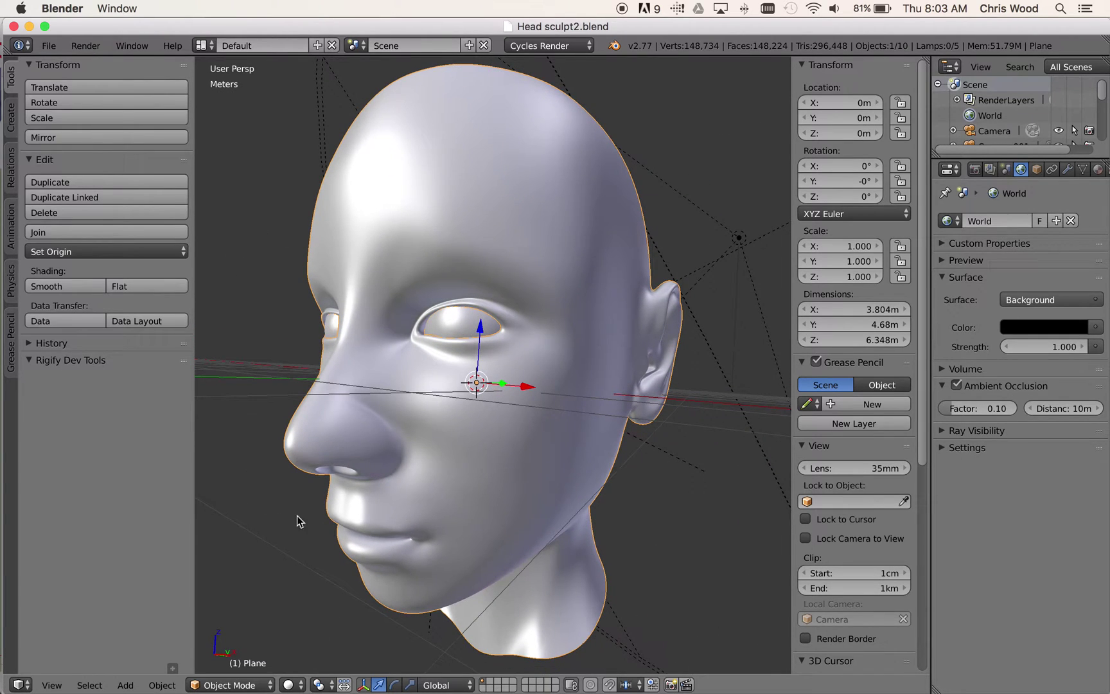
{"action": "left_click", "coordinate": [293, 685]}
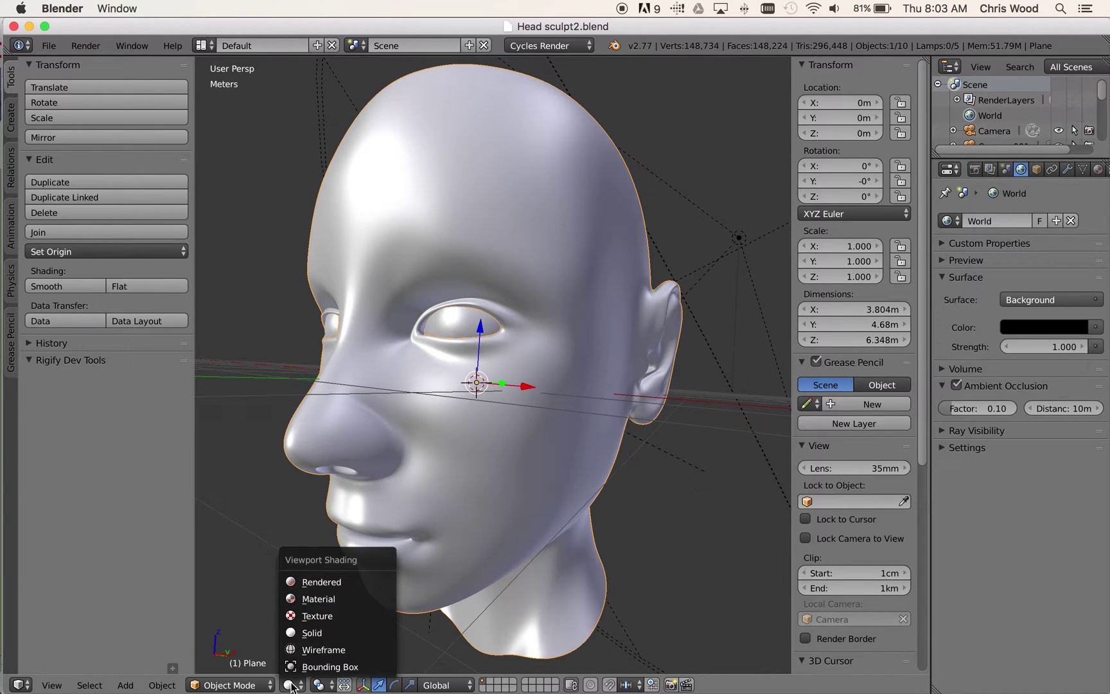
{"action": "left_click", "coordinate": [304, 581]}
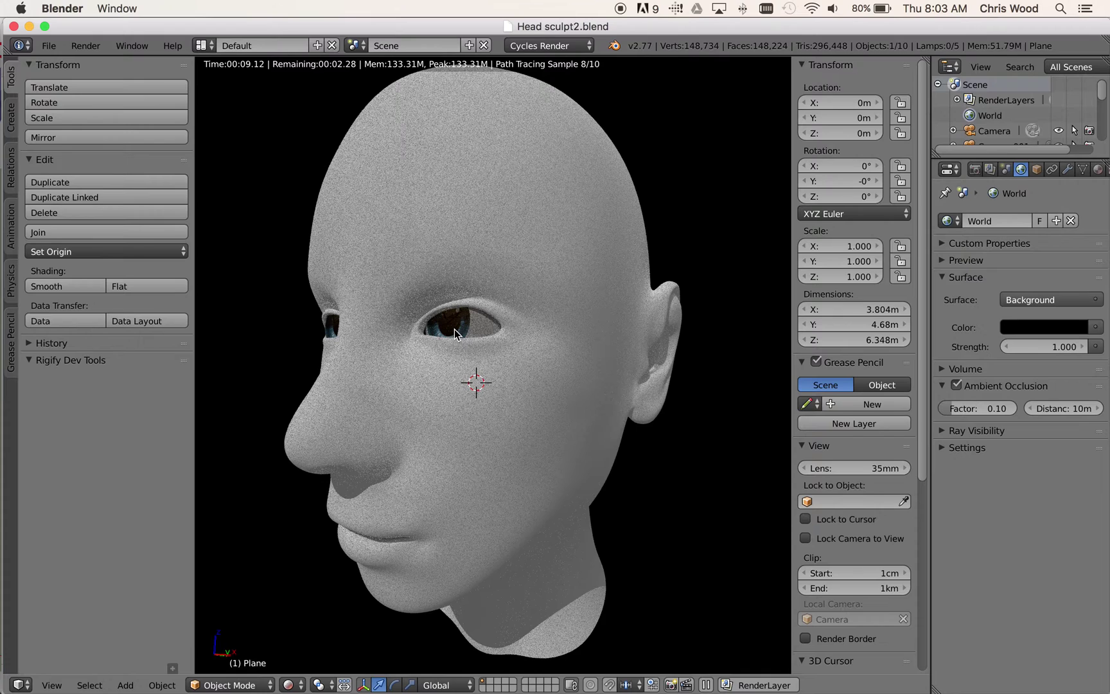
{"action": "left_click", "coordinate": [300, 686]}
{"action": "left_click", "coordinate": [295, 637]}
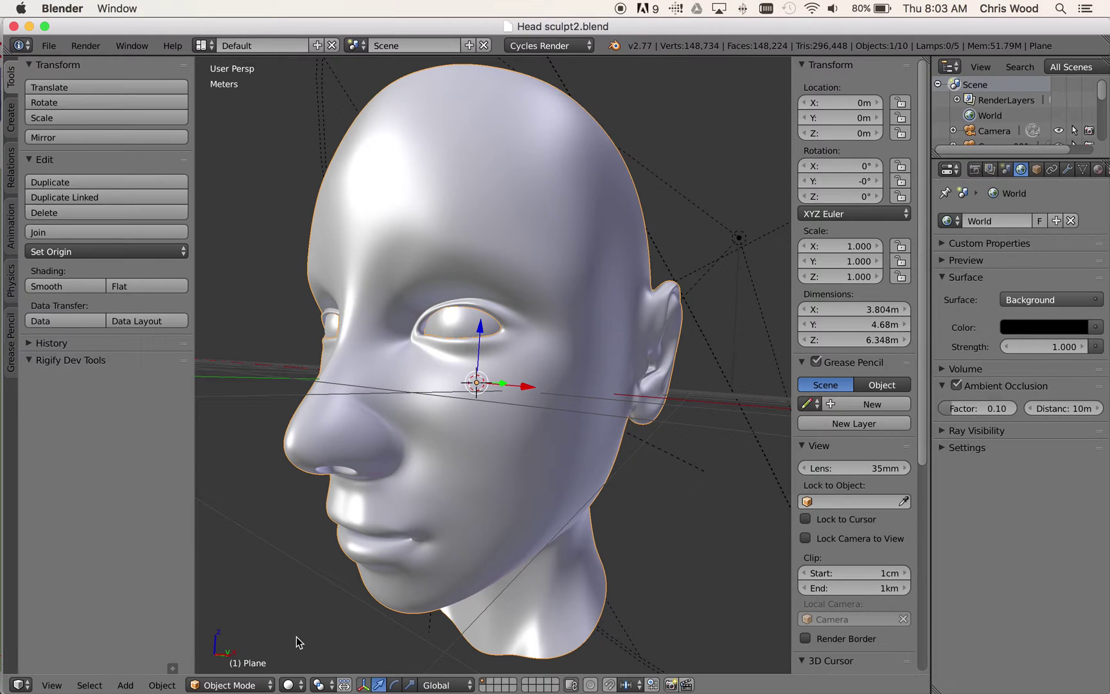
- Switch the head to Sculpt Mode and build up a raised brow ridge above the eyes with the SculptDraw brush in Add mode
{"action": "scroll", "coordinate": [323, 554], "scroll_direction": "up", "scroll_amount": 5}
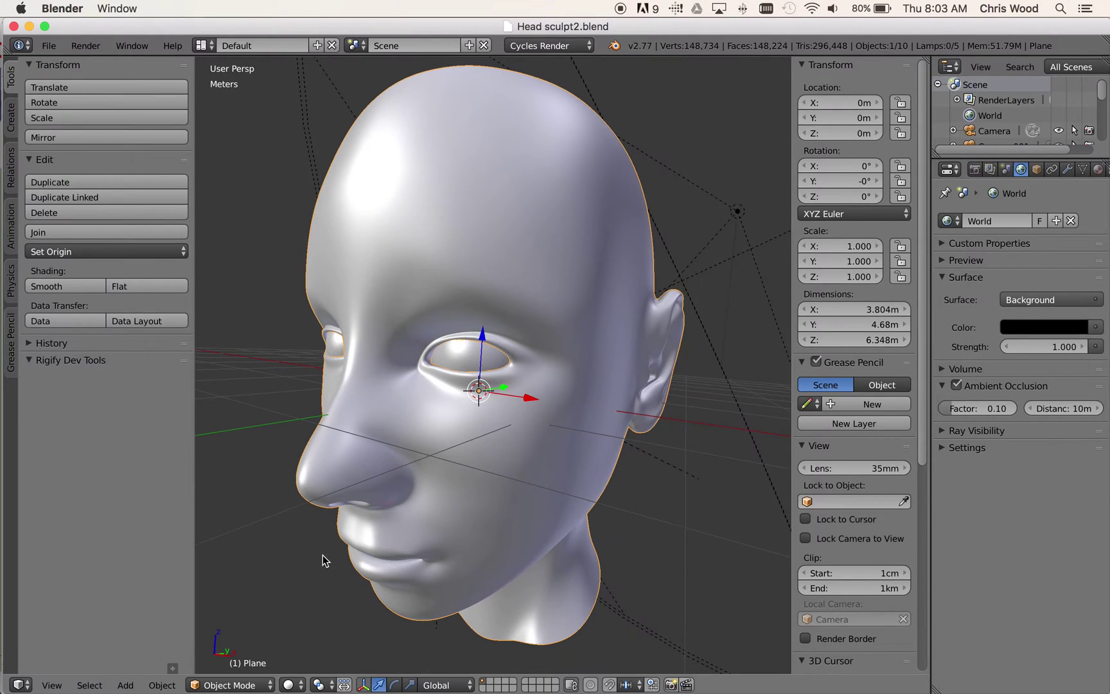
{"action": "left_click", "coordinate": [266, 689]}
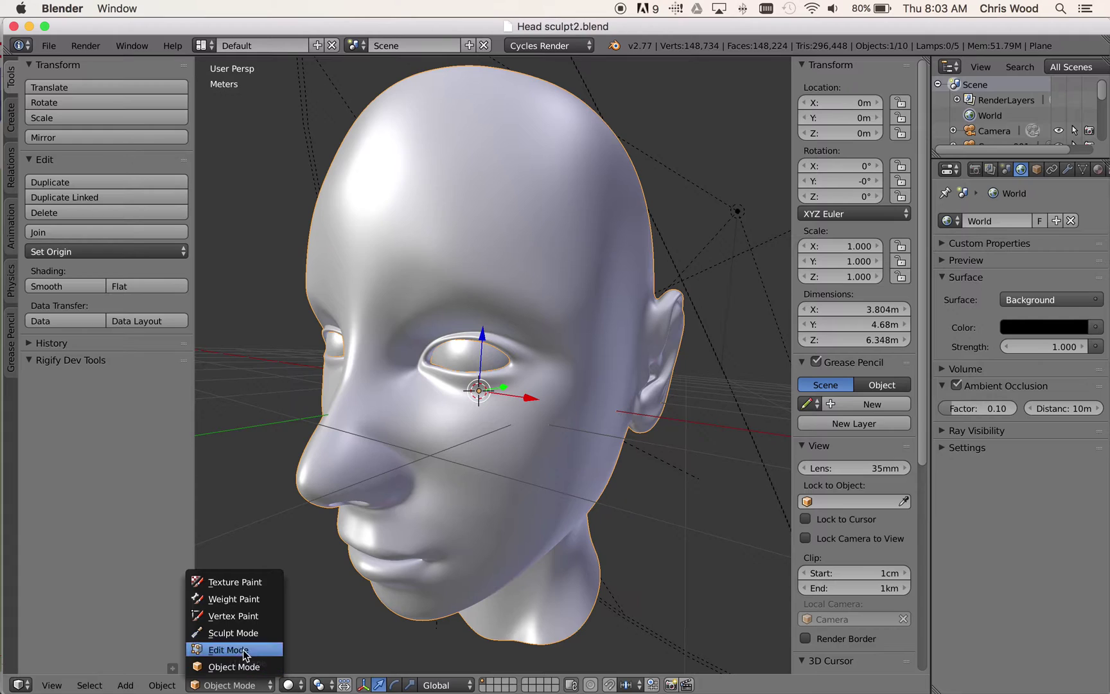
{"action": "left_click", "coordinate": [233, 633]}
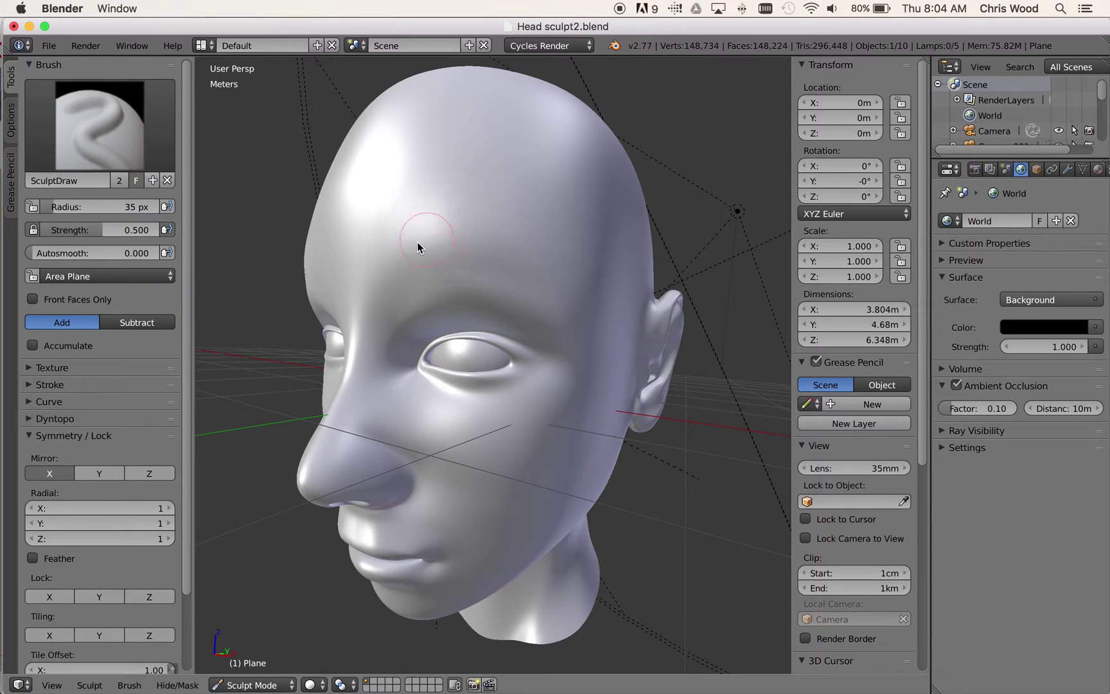
{"action": "mouse_move", "coordinate": [406, 255]}
{"action": "left_mouse_down"}
{"action": "mouse_move", "coordinate": [494, 244]}
{"action": "mouse_move", "coordinate": [584, 302]}
{"action": "left_mouse_up"}
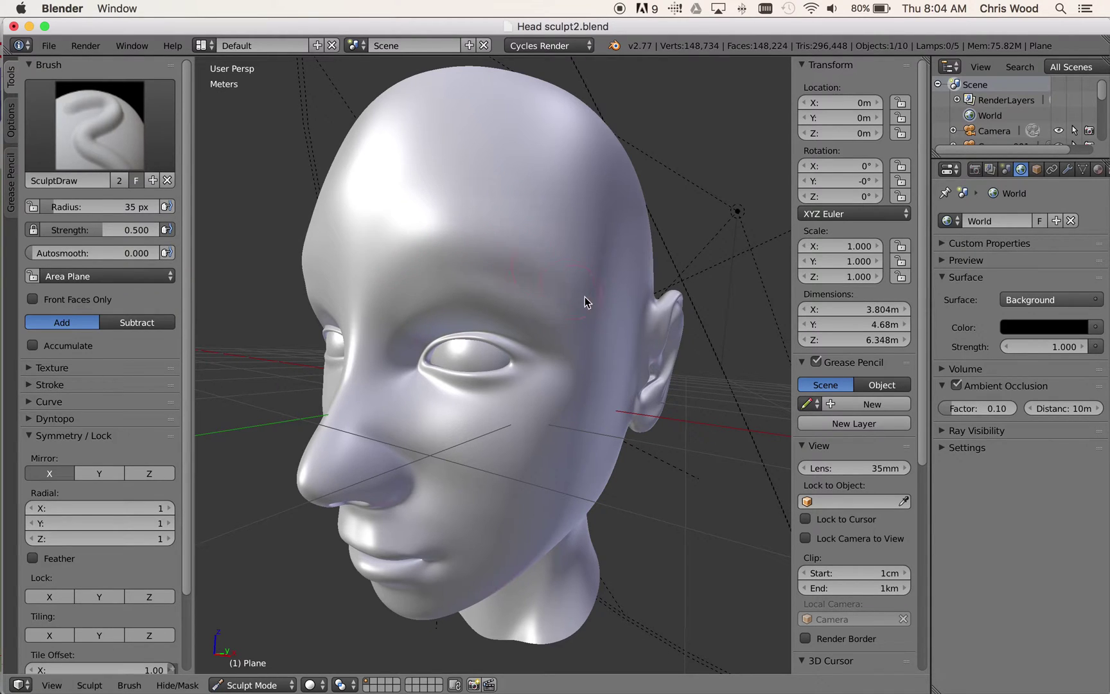
{"action": "mouse_move", "coordinate": [537, 263]}
{"action": "left_mouse_down"}
{"action": "mouse_move", "coordinate": [457, 246]}
{"action": "mouse_move", "coordinate": [397, 252]}
{"action": "mouse_move", "coordinate": [451, 236]}
{"action": "mouse_move", "coordinate": [506, 246]}
{"action": "mouse_move", "coordinate": [585, 296]}
{"action": "left_mouse_up"}
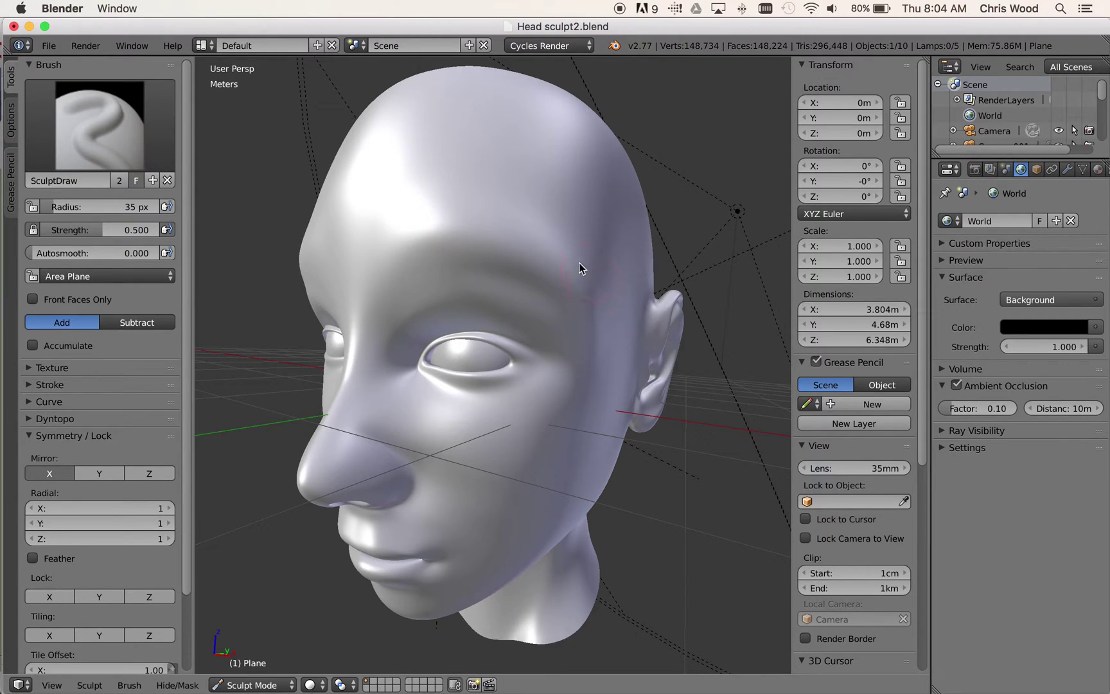
{"action": "mouse_move", "coordinate": [545, 244]}
{"action": "left_mouse_down"}
{"action": "mouse_move", "coordinate": [502, 229]}
{"action": "mouse_move", "coordinate": [419, 239]}
{"action": "left_mouse_up"}
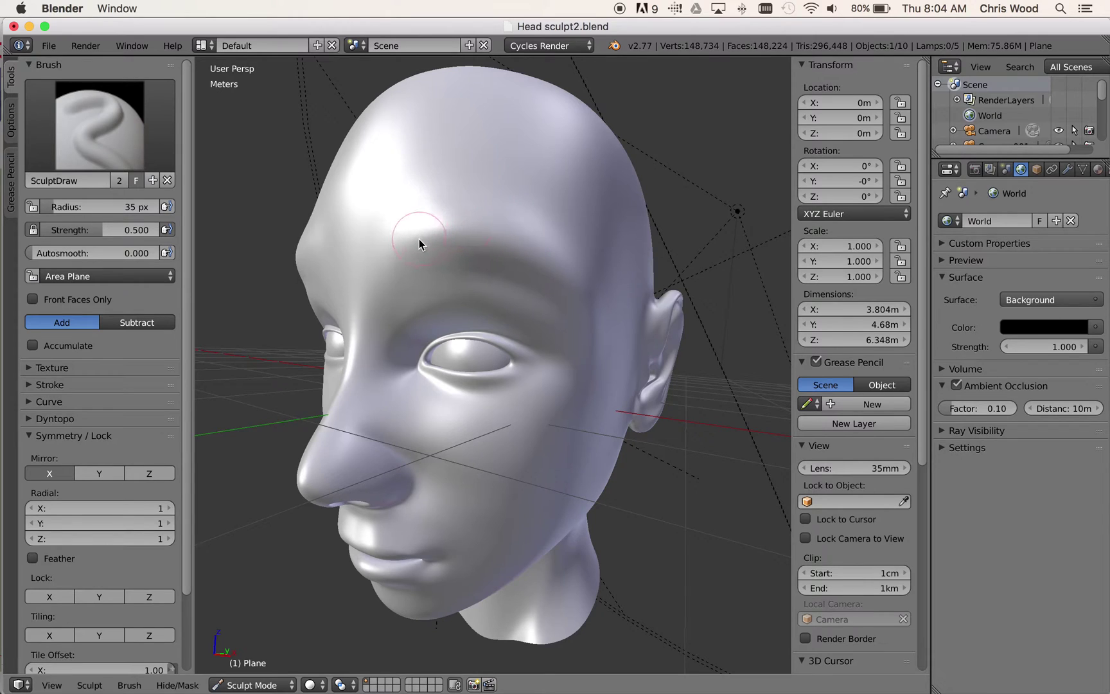
{"action": "mouse_move", "coordinate": [283, 391]}
{"action": "middle_mouse_down"}
{"action": "mouse_move", "coordinate": [372, 417]}
{"action": "mouse_move", "coordinate": [338, 384]}
{"action": "mouse_move", "coordinate": [283, 384]}
{"action": "mouse_move", "coordinate": [328, 393]}
{"action": "mouse_move", "coordinate": [285, 394]}
{"action": "middle_mouse_up"}
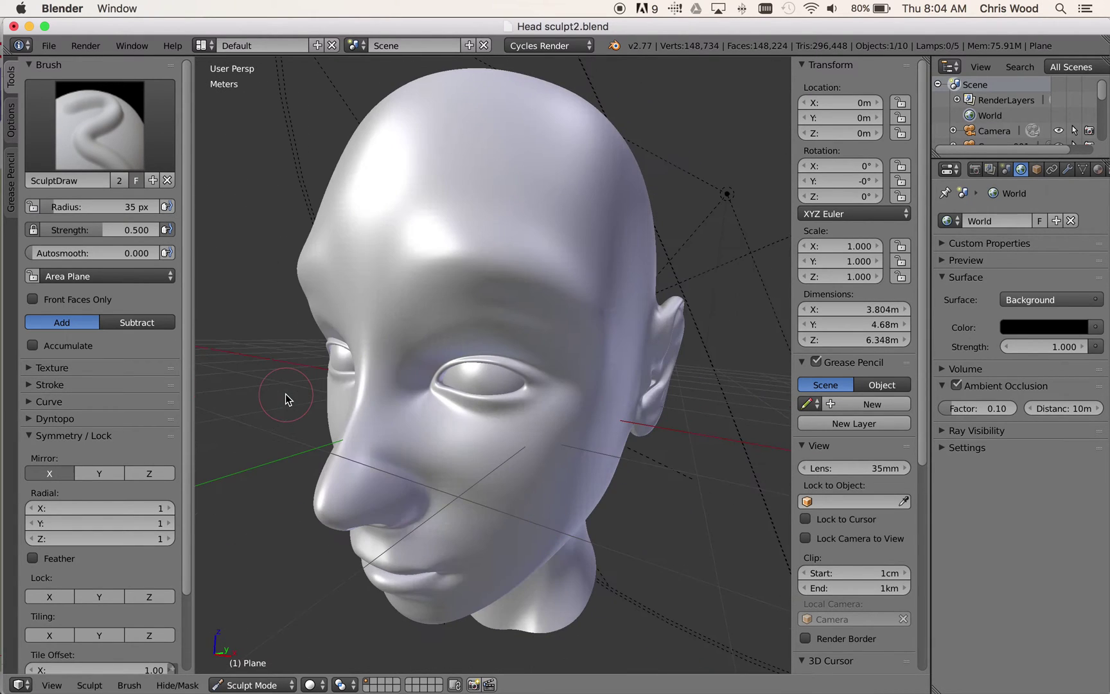
- Set the SculptDraw brush radius to 42 px and strength to 0.823, and raise the brow ridge further
{"action": "left_click", "coordinate": [123, 127]}
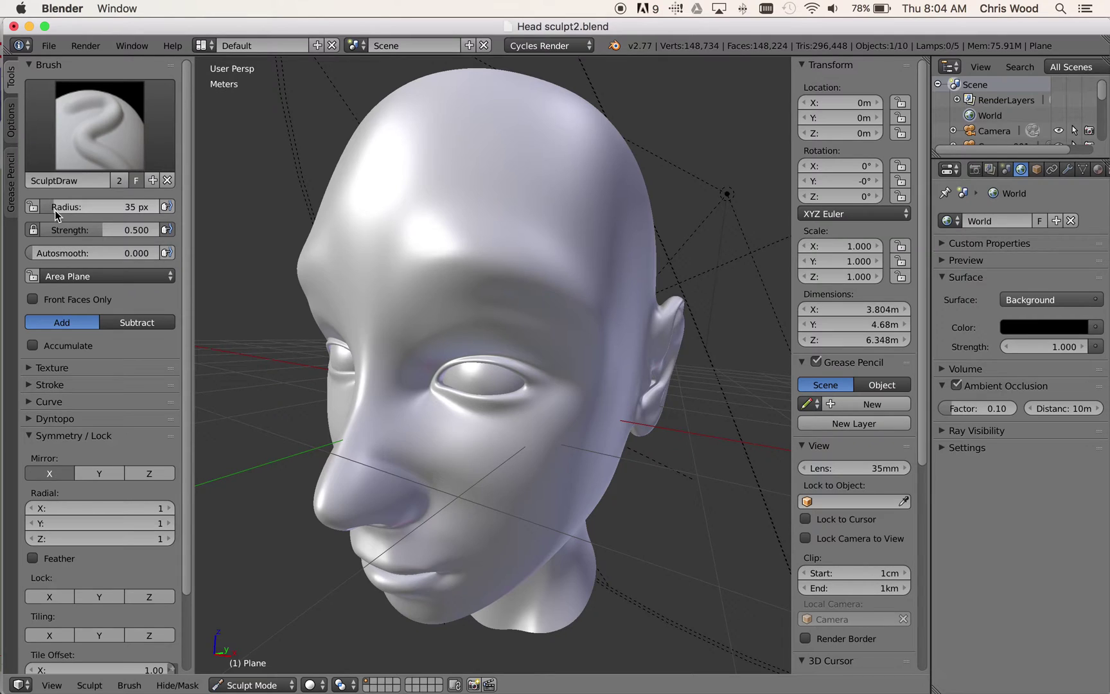
{"action": "left_click_drag", "start_coordinate": [54, 207], "coordinate": [321, 203]}
{"action": "mouse_move", "coordinate": [78, 202]}
{"action": "left_mouse_down"}
{"action": "mouse_move", "coordinate": [54, 206]}
{"action": "mouse_move", "coordinate": [112, 229]}
{"action": "left_mouse_up"}
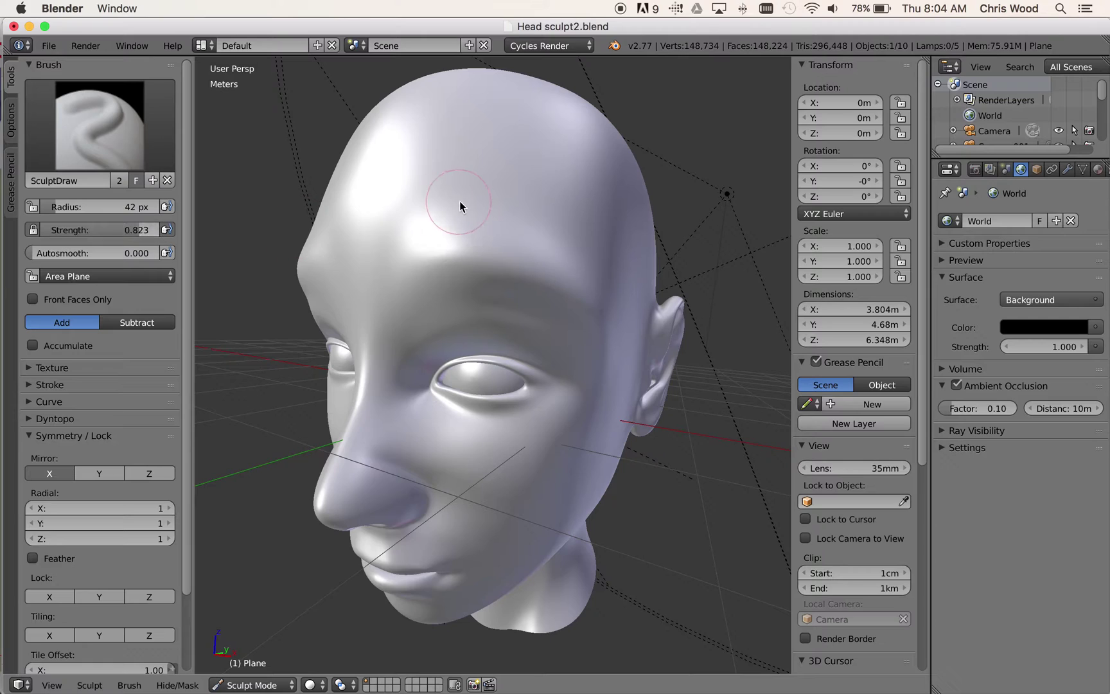
{"action": "mouse_move", "coordinate": [455, 252]}
{"action": "left_mouse_down"}
{"action": "mouse_move", "coordinate": [572, 268]}
{"action": "mouse_move", "coordinate": [605, 312]}
{"action": "mouse_move", "coordinate": [612, 372]}
{"action": "mouse_move", "coordinate": [588, 314]}
{"action": "mouse_move", "coordinate": [558, 286]}
{"action": "mouse_move", "coordinate": [496, 268]}
{"action": "left_mouse_up"}
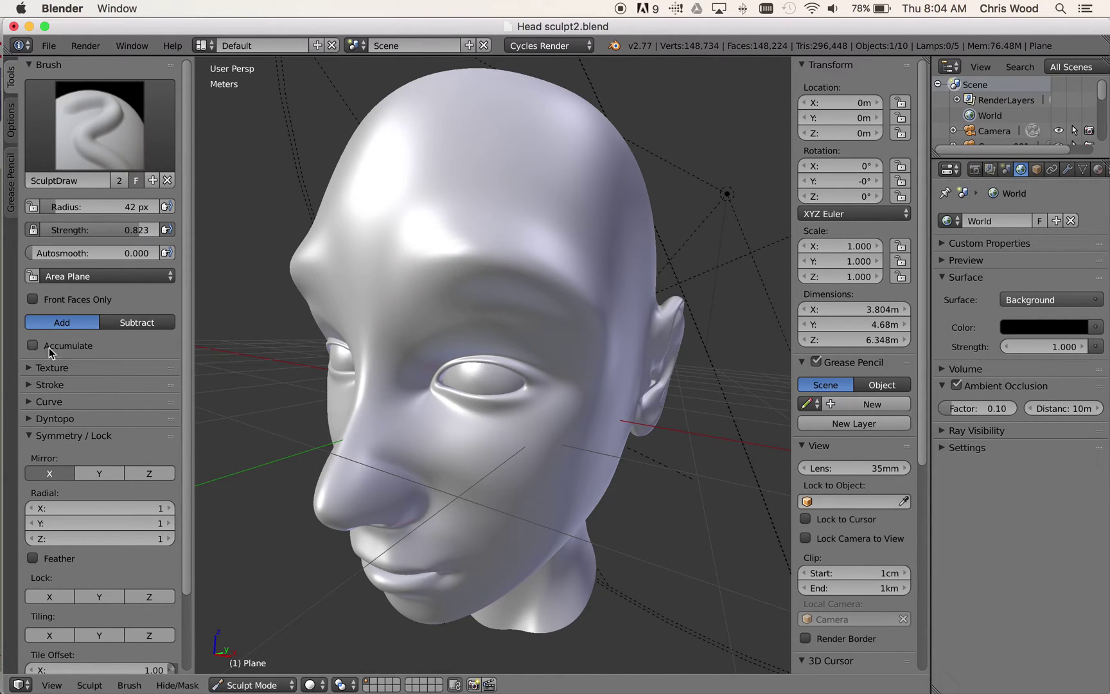
- Sculpt a raised ridge around the eye socket, from the cheekbone around to the brow, with X mirroring
{"action": "scroll", "coordinate": [69, 383], "scroll_direction": "down", "scroll_amount": 5}
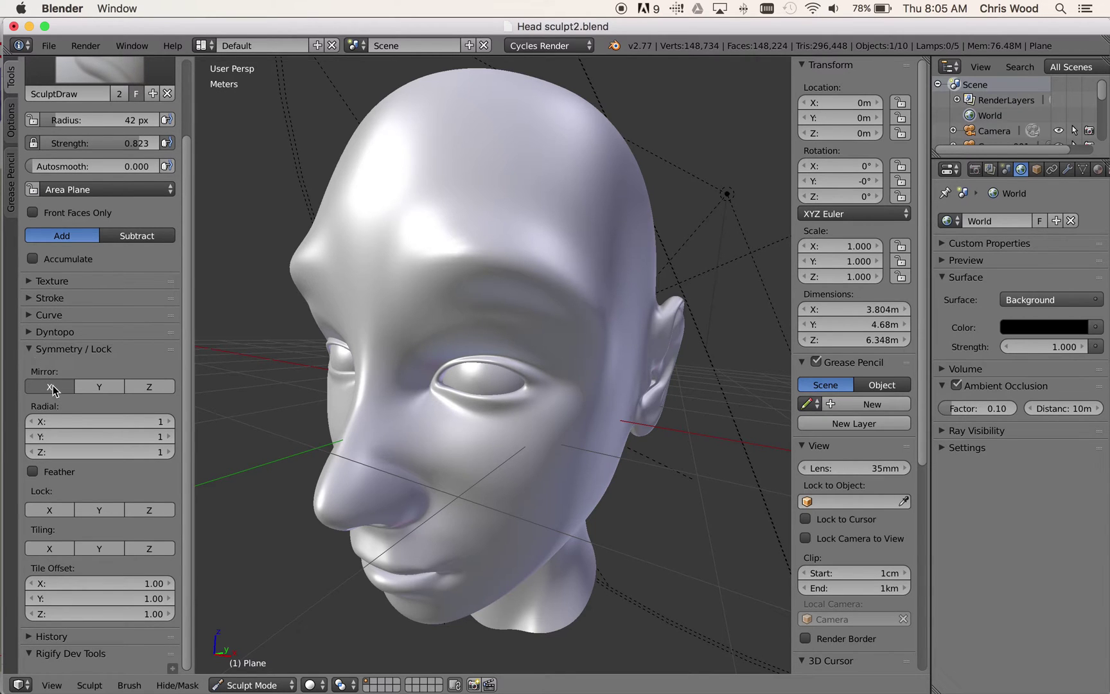
{"action": "mouse_move", "coordinate": [426, 387]}
{"action": "middle_mouse_down"}
{"action": "mouse_move", "coordinate": [550, 397]}
{"action": "mouse_move", "coordinate": [463, 388]}
{"action": "mouse_move", "coordinate": [478, 388]}
{"action": "middle_mouse_up"}
{"action": "mouse_move", "coordinate": [456, 422]}
{"action": "left_mouse_down"}
{"action": "mouse_move", "coordinate": [497, 447]}
{"action": "mouse_move", "coordinate": [523, 437]}
{"action": "mouse_move", "coordinate": [563, 390]}
{"action": "mouse_move", "coordinate": [570, 376]}
{"action": "mouse_move", "coordinate": [528, 423]}
{"action": "mouse_move", "coordinate": [592, 323]}
{"action": "mouse_move", "coordinate": [494, 428]}
{"action": "mouse_move", "coordinate": [418, 431]}
{"action": "mouse_move", "coordinate": [408, 426]}
{"action": "mouse_move", "coordinate": [531, 428]}
{"action": "mouse_move", "coordinate": [574, 388]}
{"action": "mouse_move", "coordinate": [584, 337]}
{"action": "mouse_move", "coordinate": [562, 295]}
{"action": "mouse_move", "coordinate": [527, 269]}
{"action": "mouse_move", "coordinate": [411, 249]}
{"action": "mouse_move", "coordinate": [366, 268]}
{"action": "left_mouse_up"}
{"action": "mouse_move", "coordinate": [347, 400]}
{"action": "middle_mouse_down"}
{"action": "mouse_move", "coordinate": [434, 396]}
{"action": "mouse_move", "coordinate": [426, 408]}
{"action": "mouse_move", "coordinate": [311, 399]}
{"action": "mouse_move", "coordinate": [330, 414]}
{"action": "mouse_move", "coordinate": [362, 412]}
{"action": "mouse_move", "coordinate": [361, 398]}
{"action": "mouse_move", "coordinate": [347, 401]}
{"action": "middle_mouse_up"}
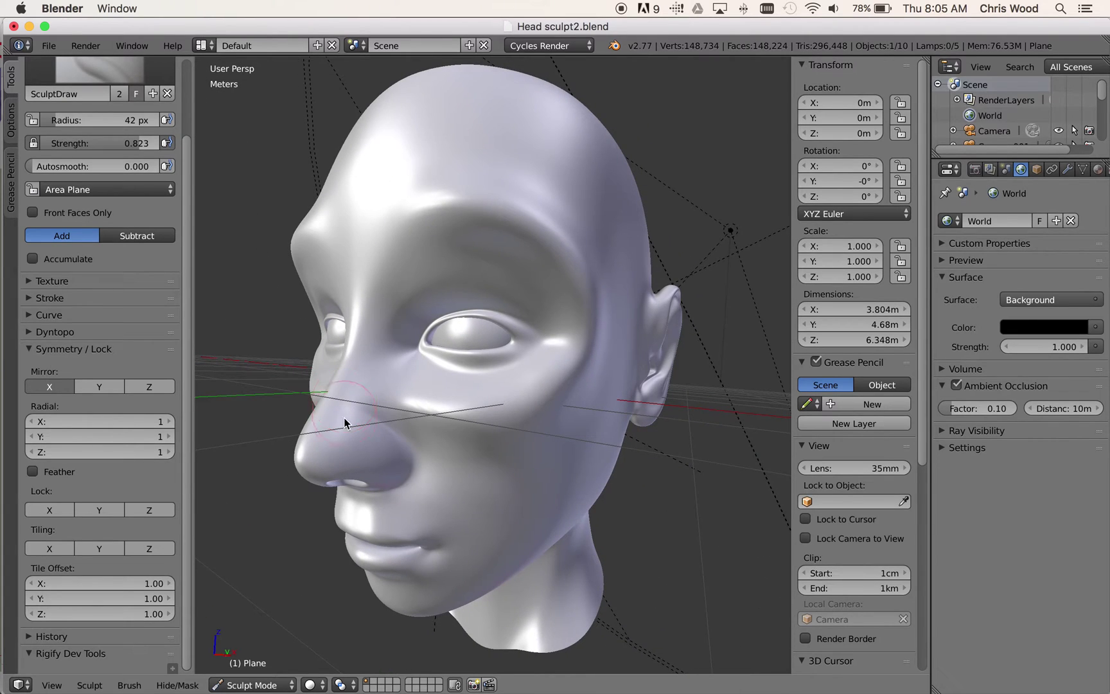
- Switch the head to Texture Paint mode and set the viewport shading to Material
{"action": "left_click", "coordinate": [275, 686]}
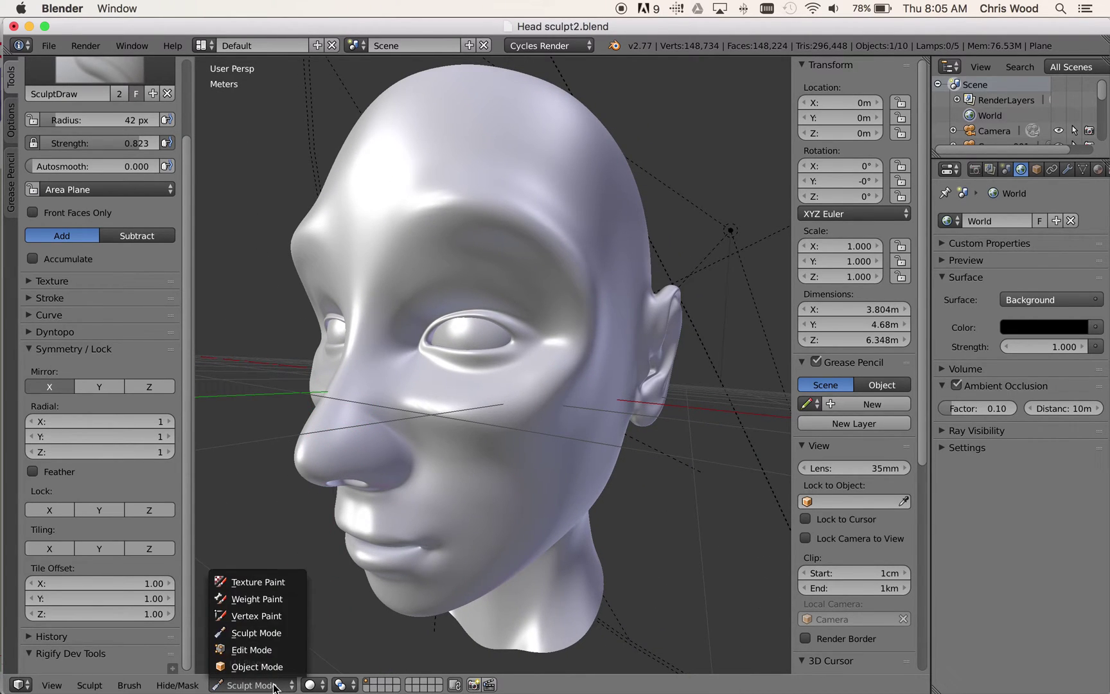
{"action": "left_click", "coordinate": [275, 582]}
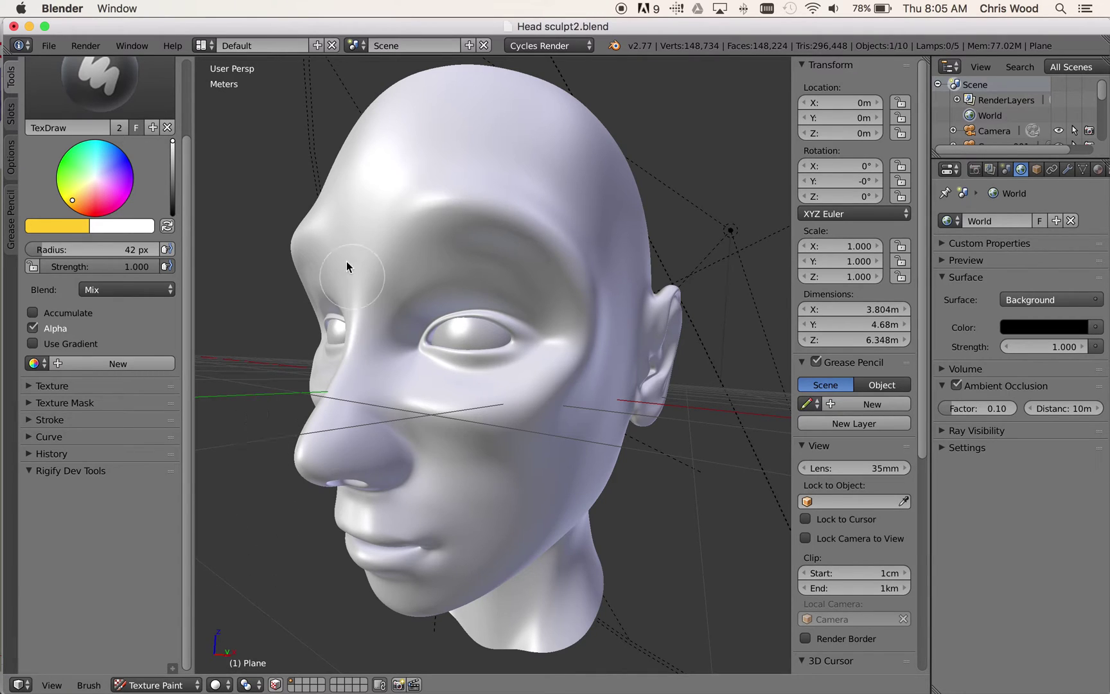
{"action": "left_click", "coordinate": [216, 684]}
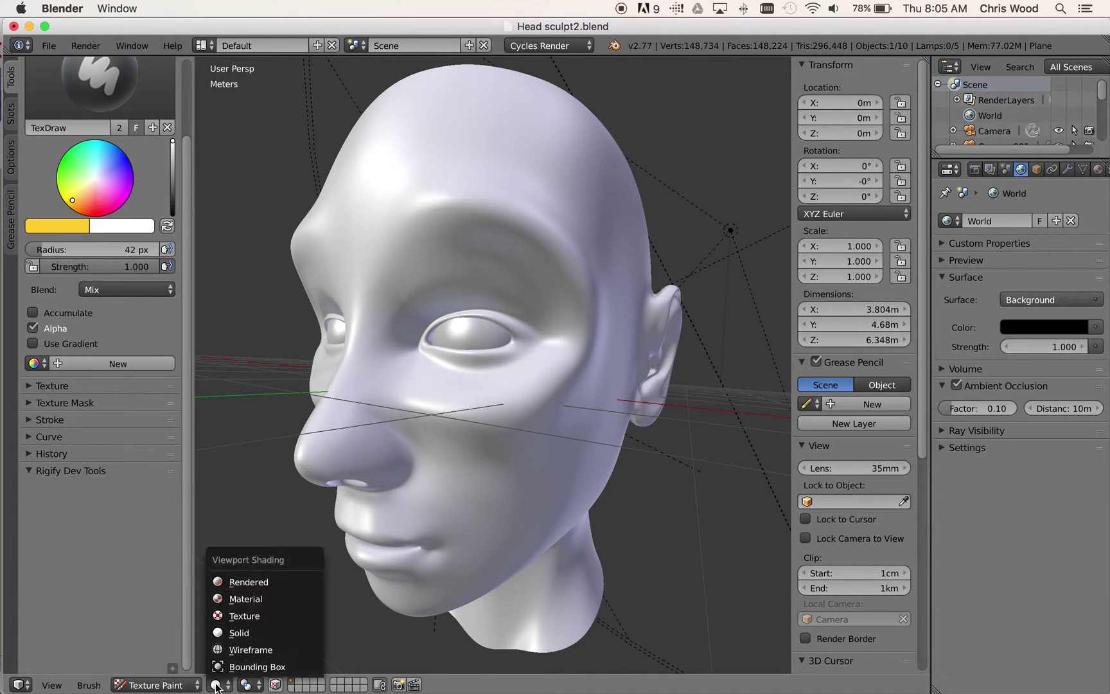
{"action": "left_click", "coordinate": [235, 605]}
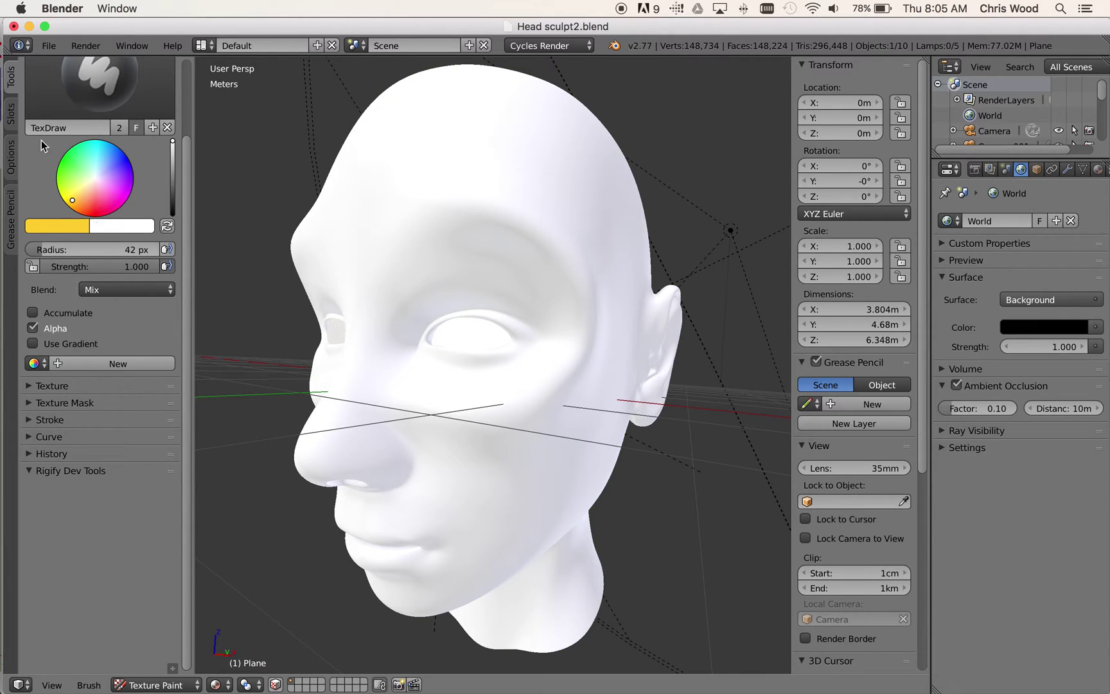
- Set the TexDraw brush colour to deep blue and paint the forehead and front of the scalp down to the ear
{"action": "left_click", "coordinate": [71, 159]}
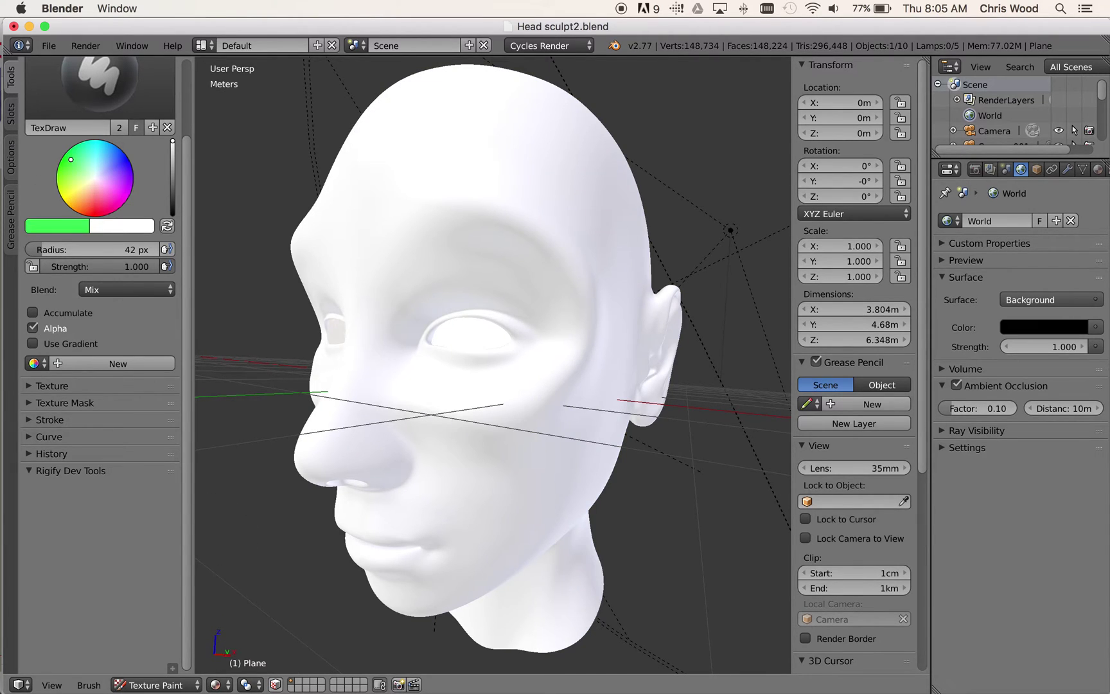
{"action": "left_click_drag", "start_coordinate": [71, 159], "coordinate": [127, 157]}
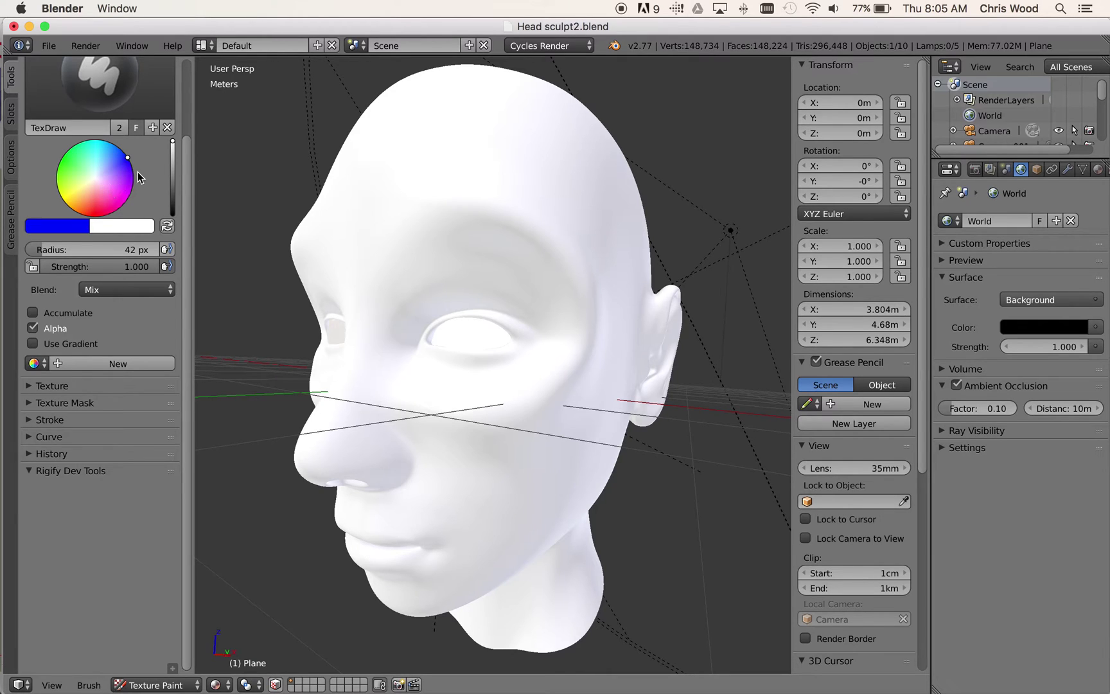
{"action": "scroll", "coordinate": [139, 178], "scroll_direction": "up", "scroll_amount": 5}
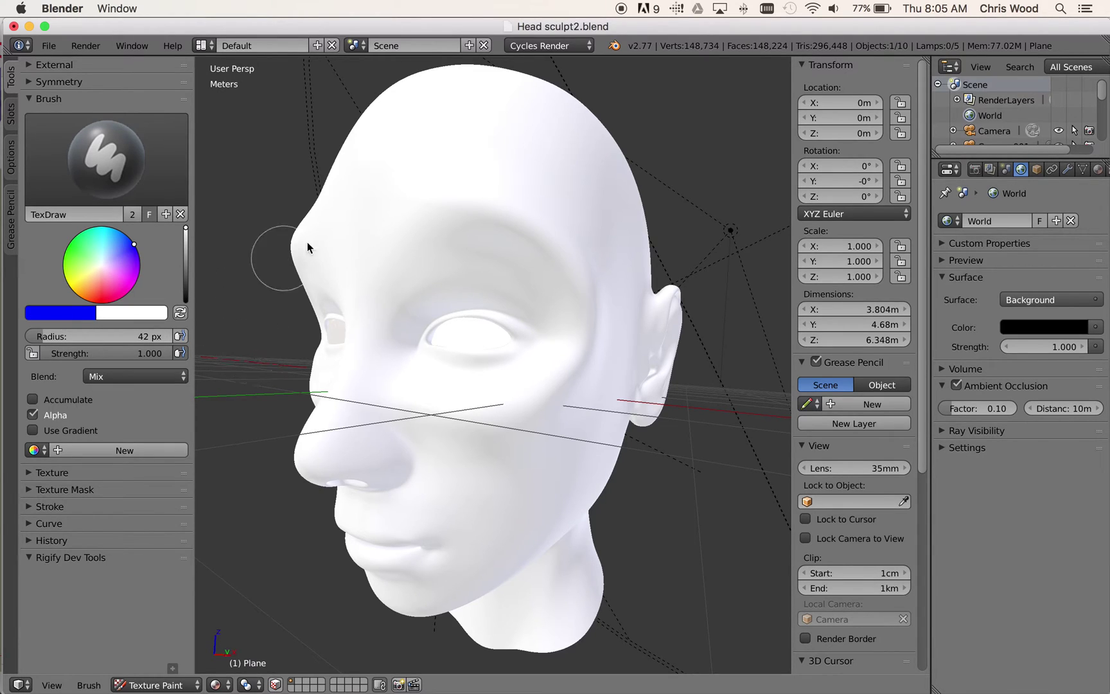
{"action": "mouse_move", "coordinate": [408, 172]}
{"action": "left_mouse_down"}
{"action": "mouse_move", "coordinate": [498, 153]}
{"action": "mouse_move", "coordinate": [622, 275]}
{"action": "mouse_move", "coordinate": [529, 207]}
{"action": "mouse_move", "coordinate": [459, 180]}
{"action": "mouse_move", "coordinate": [424, 185]}
{"action": "mouse_move", "coordinate": [350, 235]}
{"action": "mouse_move", "coordinate": [469, 193]}
{"action": "mouse_move", "coordinate": [534, 214]}
{"action": "mouse_move", "coordinate": [643, 314]}
{"action": "mouse_move", "coordinate": [625, 199]}
{"action": "mouse_move", "coordinate": [575, 126]}
{"action": "mouse_move", "coordinate": [505, 90]}
{"action": "mouse_move", "coordinate": [451, 81]}
{"action": "mouse_move", "coordinate": [403, 94]}
{"action": "mouse_move", "coordinate": [328, 203]}
{"action": "mouse_move", "coordinate": [380, 165]}
{"action": "mouse_move", "coordinate": [414, 104]}
{"action": "mouse_move", "coordinate": [506, 89]}
{"action": "mouse_move", "coordinate": [575, 133]}
{"action": "mouse_move", "coordinate": [604, 198]}
{"action": "mouse_move", "coordinate": [521, 129]}
{"action": "mouse_move", "coordinate": [460, 121]}
{"action": "mouse_move", "coordinate": [384, 168]}
{"action": "left_mouse_up"}
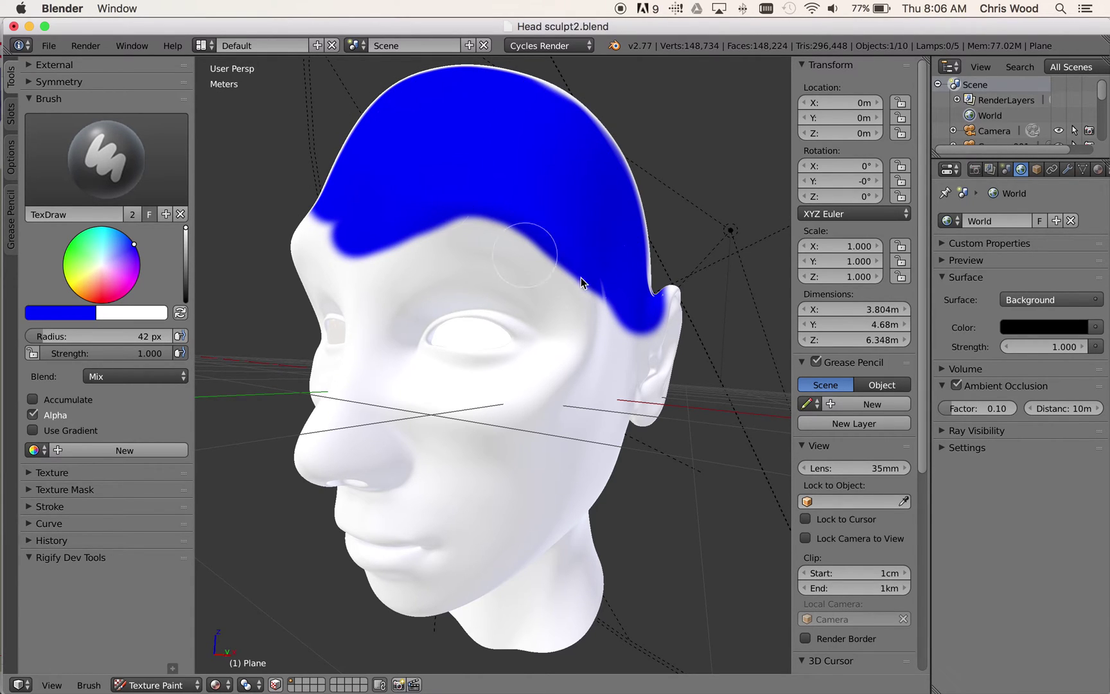
- Set the brush colour to light cyan and paint a band behind the blue area, from the top of the scalp to the ear
{"action": "mouse_move", "coordinate": [581, 277]}
{"action": "middle_mouse_down"}
{"action": "mouse_move", "coordinate": [670, 342]}
{"action": "mouse_move", "coordinate": [573, 360]}
{"action": "mouse_move", "coordinate": [636, 365]}
{"action": "middle_mouse_up"}
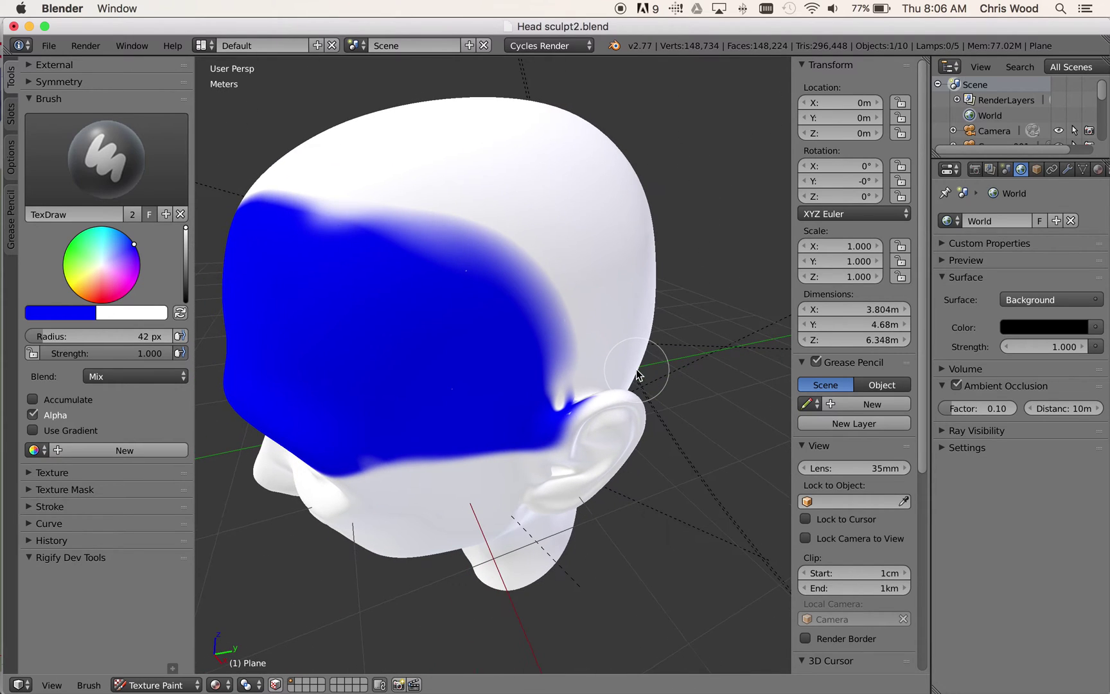
{"action": "left_click", "coordinate": [107, 237]}
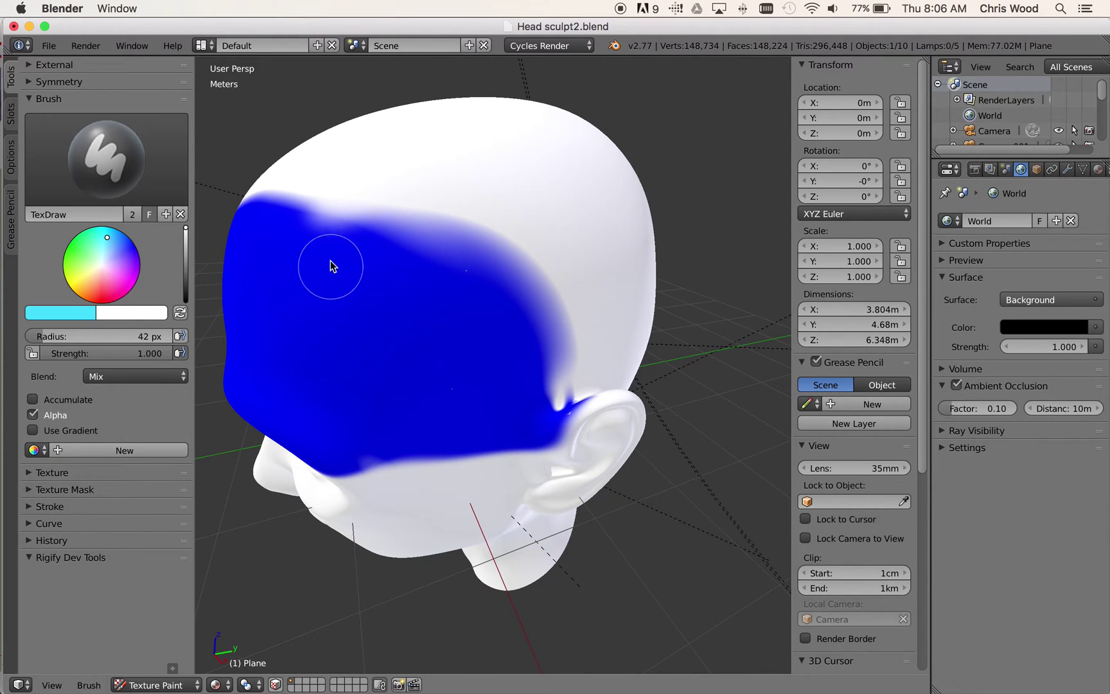
{"action": "mouse_move", "coordinate": [339, 211]}
{"action": "left_mouse_down"}
{"action": "mouse_move", "coordinate": [497, 262]}
{"action": "mouse_move", "coordinate": [563, 309]}
{"action": "mouse_move", "coordinate": [599, 410]}
{"action": "mouse_move", "coordinate": [582, 412]}
{"action": "mouse_move", "coordinate": [546, 288]}
{"action": "mouse_move", "coordinate": [487, 227]}
{"action": "mouse_move", "coordinate": [385, 204]}
{"action": "mouse_move", "coordinate": [253, 198]}
{"action": "mouse_move", "coordinate": [419, 124]}
{"action": "left_mouse_up"}
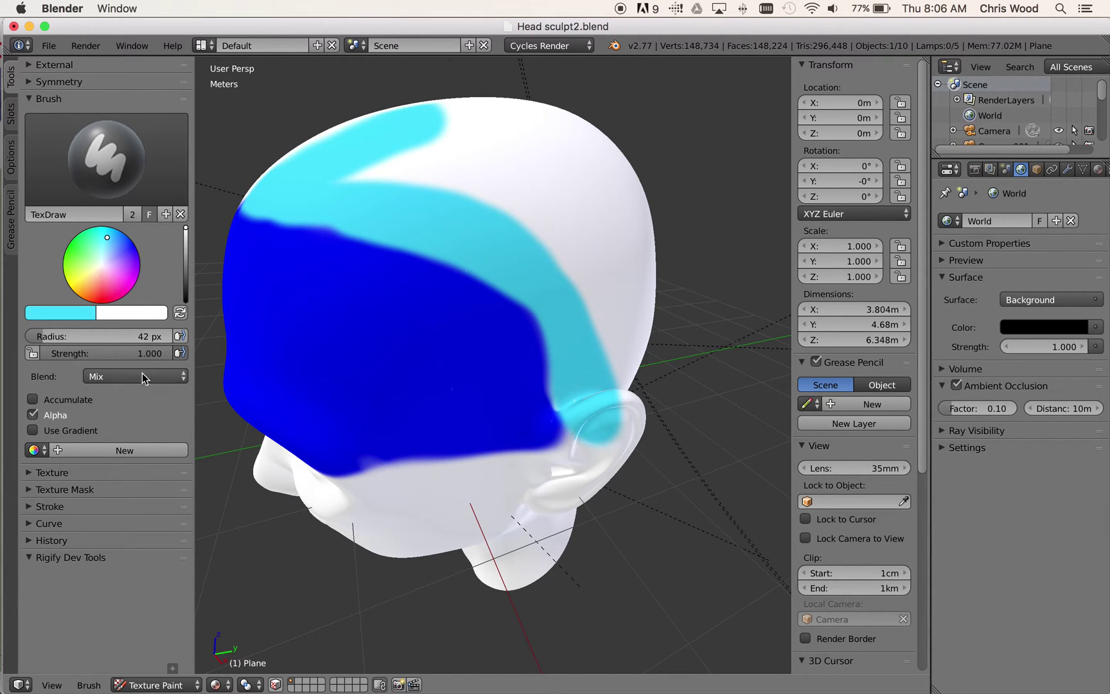
- Lower the brush strength to 0.600 and paint the crown and back of the head in cyan
{"action": "left_click_drag", "start_coordinate": [171, 353], "coordinate": [122, 353]}
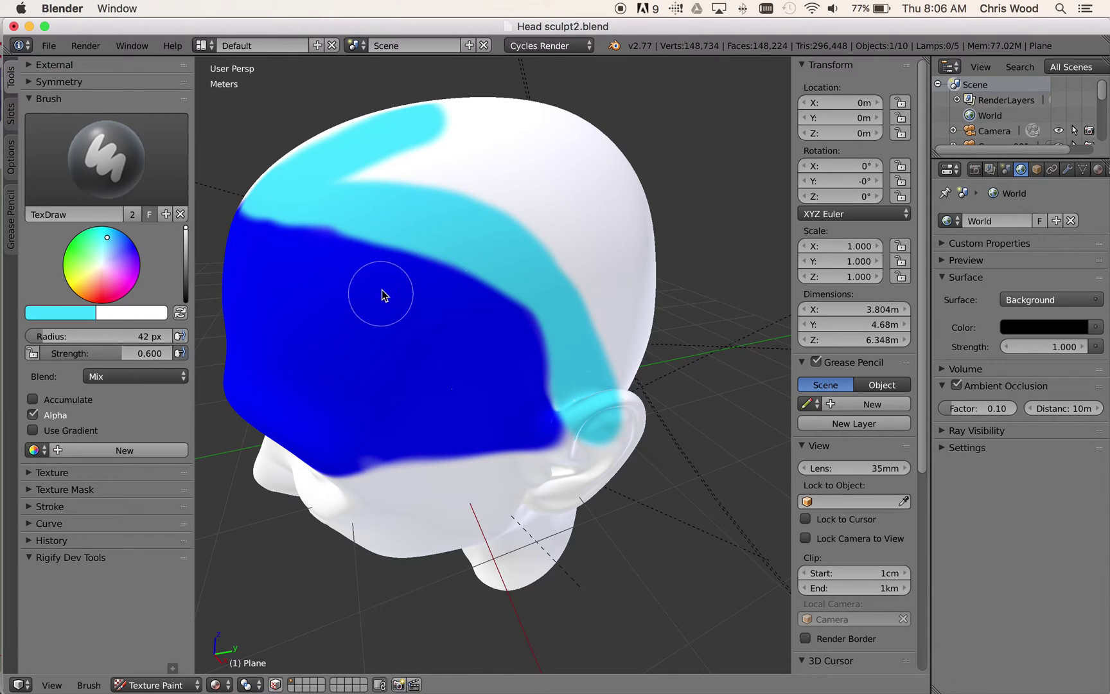
{"action": "mouse_move", "coordinate": [376, 252]}
{"action": "left_mouse_down"}
{"action": "mouse_move", "coordinate": [482, 273]}
{"action": "mouse_move", "coordinate": [528, 321]}
{"action": "mouse_move", "coordinate": [587, 454]}
{"action": "mouse_move", "coordinate": [566, 343]}
{"action": "mouse_move", "coordinate": [522, 267]}
{"action": "mouse_move", "coordinate": [444, 201]}
{"action": "mouse_move", "coordinate": [361, 172]}
{"action": "mouse_move", "coordinate": [435, 185]}
{"action": "mouse_move", "coordinate": [528, 251]}
{"action": "mouse_move", "coordinate": [598, 334]}
{"action": "mouse_move", "coordinate": [649, 435]}
{"action": "mouse_move", "coordinate": [524, 233]}
{"action": "mouse_move", "coordinate": [390, 156]}
{"action": "mouse_move", "coordinate": [484, 178]}
{"action": "mouse_move", "coordinate": [584, 261]}
{"action": "mouse_move", "coordinate": [632, 370]}
{"action": "left_mouse_up"}
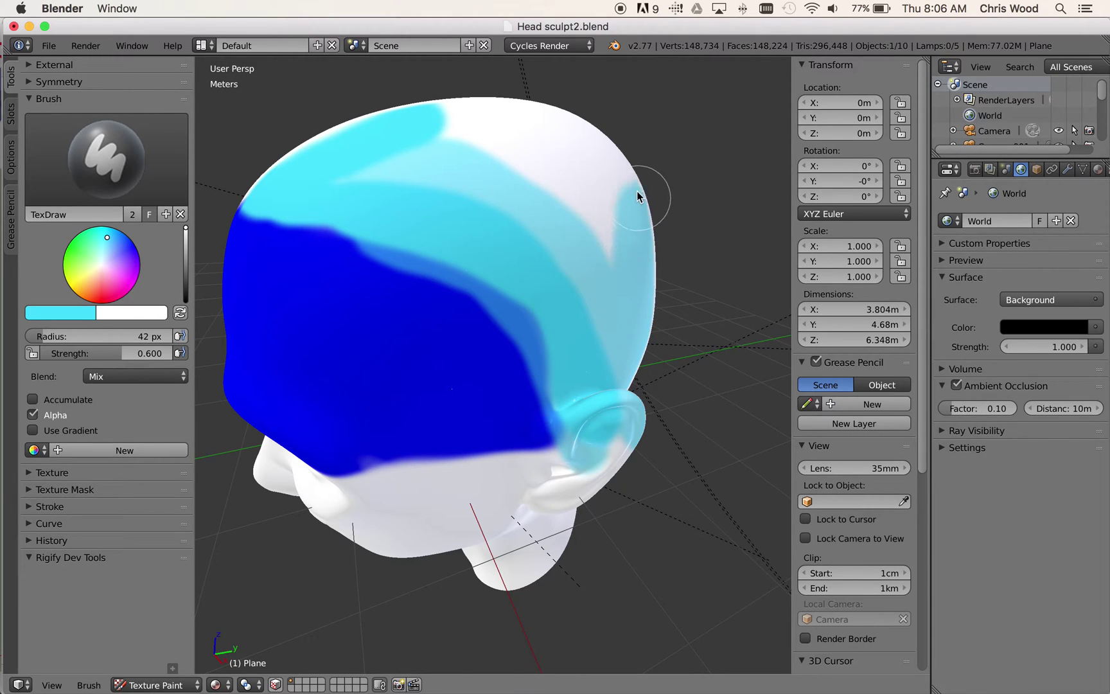
{"action": "mouse_move", "coordinate": [638, 196]}
{"action": "left_mouse_down"}
{"action": "mouse_move", "coordinate": [607, 158]}
{"action": "mouse_move", "coordinate": [531, 119]}
{"action": "mouse_move", "coordinate": [458, 108]}
{"action": "mouse_move", "coordinate": [354, 129]}
{"action": "mouse_move", "coordinate": [260, 186]}
{"action": "left_mouse_up"}
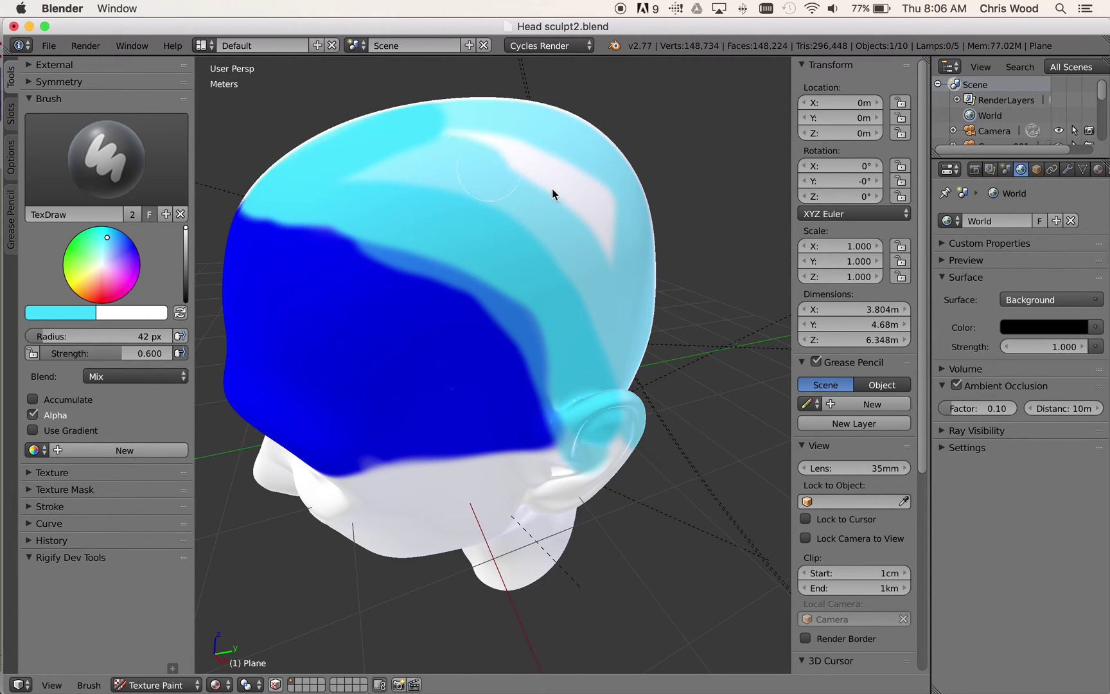
{"action": "left_click_drag", "start_coordinate": [552, 194], "coordinate": [523, 147]}
- Paint the side of the face, cheek, jaw and neck in cyan
{"action": "mouse_move", "coordinate": [552, 507]}
{"action": "left_mouse_down"}
{"action": "mouse_move", "coordinate": [507, 528]}
{"action": "mouse_move", "coordinate": [522, 564]}
{"action": "mouse_move", "coordinate": [568, 521]}
{"action": "mouse_move", "coordinate": [468, 565]}
{"action": "mouse_move", "coordinate": [500, 551]}
{"action": "mouse_move", "coordinate": [549, 440]}
{"action": "mouse_move", "coordinate": [527, 503]}
{"action": "mouse_move", "coordinate": [526, 449]}
{"action": "mouse_move", "coordinate": [620, 438]}
{"action": "mouse_move", "coordinate": [594, 496]}
{"action": "mouse_move", "coordinate": [539, 532]}
{"action": "mouse_move", "coordinate": [530, 505]}
{"action": "mouse_move", "coordinate": [479, 464]}
{"action": "mouse_move", "coordinate": [398, 471]}
{"action": "mouse_move", "coordinate": [499, 520]}
{"action": "mouse_move", "coordinate": [506, 511]}
{"action": "mouse_move", "coordinate": [487, 511]}
{"action": "mouse_move", "coordinate": [462, 544]}
{"action": "mouse_move", "coordinate": [422, 523]}
{"action": "mouse_move", "coordinate": [384, 477]}
{"action": "mouse_move", "coordinate": [390, 534]}
{"action": "mouse_move", "coordinate": [437, 558]}
{"action": "left_mouse_up"}
{"action": "mouse_move", "coordinate": [437, 558]}
{"action": "middle_mouse_down"}
{"action": "mouse_move", "coordinate": [530, 529]}
{"action": "mouse_move", "coordinate": [484, 516]}
{"action": "middle_mouse_up"}
{"action": "mouse_move", "coordinate": [558, 376]}
{"action": "left_mouse_down"}
{"action": "mouse_move", "coordinate": [491, 408]}
{"action": "mouse_move", "coordinate": [398, 399]}
{"action": "mouse_move", "coordinate": [537, 423]}
{"action": "mouse_move", "coordinate": [566, 408]}
{"action": "mouse_move", "coordinate": [481, 454]}
{"action": "mouse_move", "coordinate": [395, 453]}
{"action": "mouse_move", "coordinate": [510, 494]}
{"action": "mouse_move", "coordinate": [548, 482]}
{"action": "mouse_move", "coordinate": [429, 559]}
{"action": "mouse_move", "coordinate": [599, 502]}
{"action": "mouse_move", "coordinate": [461, 578]}
{"action": "left_mouse_up"}
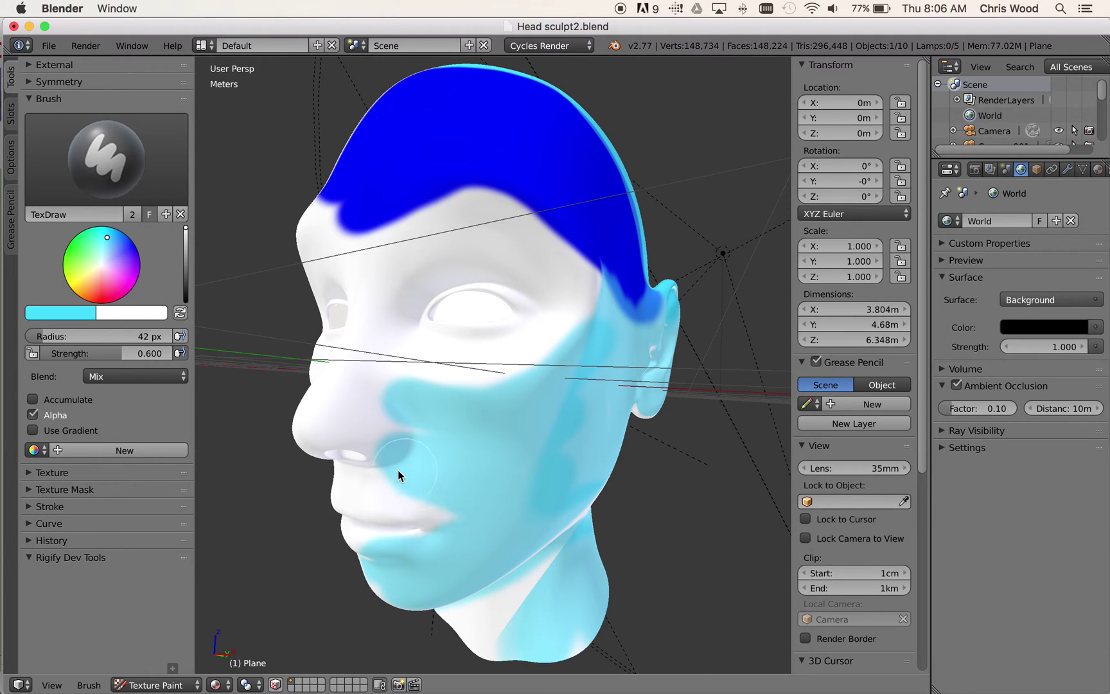
- Paint the mouth area, brow, nose and remaining neck in cyan, leaving the skin around the eyes white
{"action": "left_click_drag", "start_coordinate": [377, 494], "coordinate": [428, 515]}
{"action": "mouse_move", "coordinate": [424, 422]}
{"action": "left_mouse_down"}
{"action": "mouse_move", "coordinate": [371, 344]}
{"action": "mouse_move", "coordinate": [407, 253]}
{"action": "mouse_move", "coordinate": [501, 236]}
{"action": "mouse_move", "coordinate": [605, 266]}
{"action": "mouse_move", "coordinate": [621, 286]}
{"action": "mouse_move", "coordinate": [586, 307]}
{"action": "mouse_move", "coordinate": [583, 271]}
{"action": "mouse_move", "coordinate": [526, 233]}
{"action": "mouse_move", "coordinate": [424, 218]}
{"action": "left_mouse_up"}
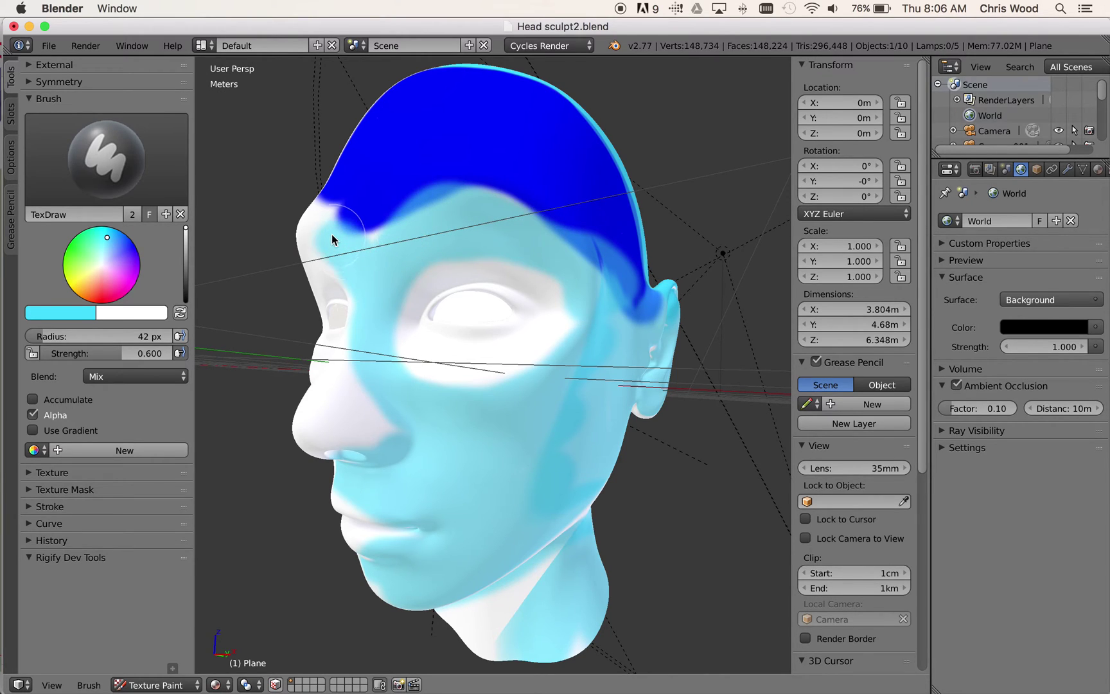
{"action": "mouse_move", "coordinate": [331, 234]}
{"action": "left_mouse_down"}
{"action": "mouse_move", "coordinate": [315, 262]}
{"action": "mouse_move", "coordinate": [348, 241]}
{"action": "mouse_move", "coordinate": [339, 226]}
{"action": "mouse_move", "coordinate": [409, 312]}
{"action": "mouse_move", "coordinate": [382, 257]}
{"action": "mouse_move", "coordinate": [324, 222]}
{"action": "mouse_move", "coordinate": [312, 233]}
{"action": "mouse_move", "coordinate": [355, 264]}
{"action": "left_mouse_up"}
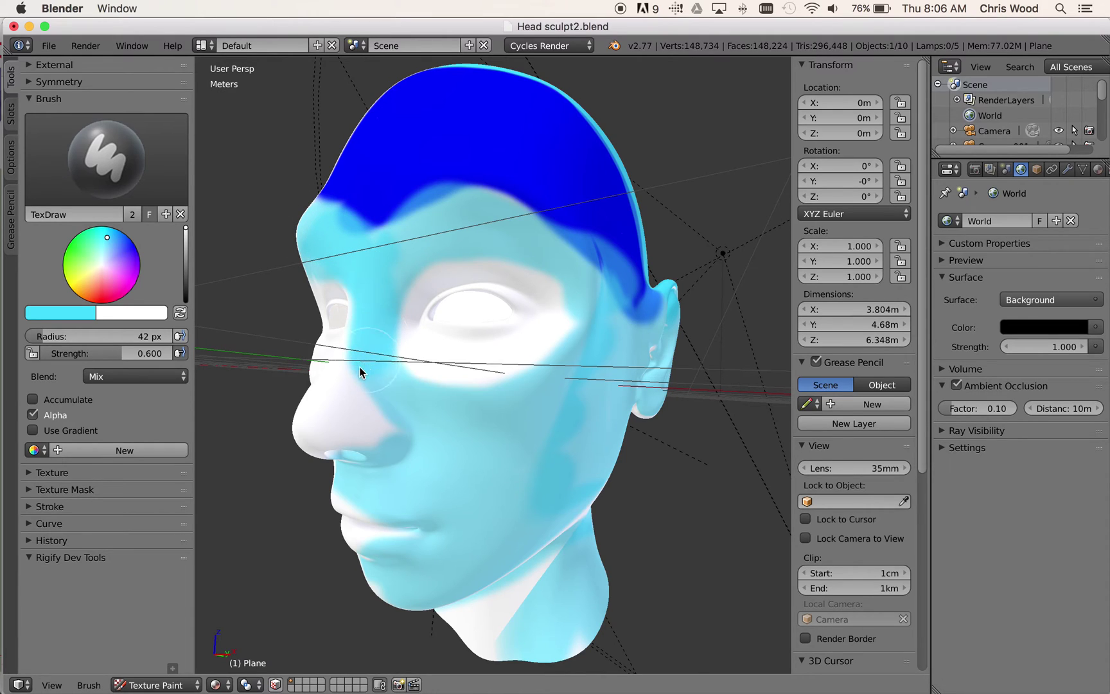
{"action": "mouse_move", "coordinate": [359, 367]}
{"action": "left_mouse_down"}
{"action": "mouse_move", "coordinate": [314, 421]}
{"action": "mouse_move", "coordinate": [389, 448]}
{"action": "mouse_move", "coordinate": [381, 411]}
{"action": "mouse_move", "coordinate": [358, 406]}
{"action": "mouse_move", "coordinate": [411, 484]}
{"action": "mouse_move", "coordinate": [381, 531]}
{"action": "mouse_move", "coordinate": [343, 530]}
{"action": "mouse_move", "coordinate": [398, 517]}
{"action": "mouse_move", "coordinate": [579, 573]}
{"action": "mouse_move", "coordinate": [459, 600]}
{"action": "mouse_move", "coordinate": [448, 636]}
{"action": "mouse_move", "coordinate": [527, 654]}
{"action": "mouse_move", "coordinate": [568, 631]}
{"action": "mouse_move", "coordinate": [571, 516]}
{"action": "mouse_move", "coordinate": [535, 528]}
{"action": "mouse_move", "coordinate": [489, 509]}
{"action": "mouse_move", "coordinate": [520, 464]}
{"action": "mouse_move", "coordinate": [573, 435]}
{"action": "mouse_move", "coordinate": [626, 339]}
{"action": "mouse_move", "coordinate": [573, 470]}
{"action": "mouse_move", "coordinate": [603, 464]}
{"action": "mouse_move", "coordinate": [638, 397]}
{"action": "mouse_move", "coordinate": [661, 286]}
{"action": "mouse_move", "coordinate": [590, 418]}
{"action": "mouse_move", "coordinate": [465, 477]}
{"action": "mouse_move", "coordinate": [561, 429]}
{"action": "left_mouse_up"}
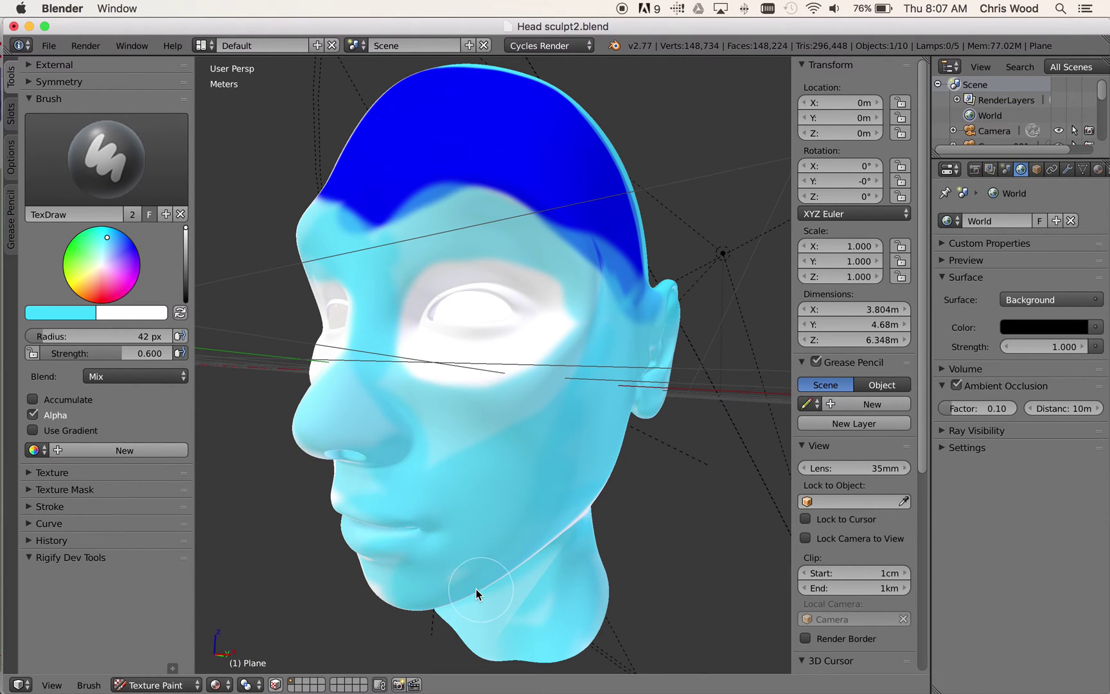
{"action": "mouse_move", "coordinate": [478, 594]}
{"action": "middle_mouse_down"}
{"action": "mouse_move", "coordinate": [523, 592]}
{"action": "mouse_move", "coordinate": [474, 599]}
{"action": "mouse_move", "coordinate": [458, 584]}
{"action": "mouse_move", "coordinate": [474, 582]}
{"action": "mouse_move", "coordinate": [463, 572]}
{"action": "middle_mouse_up"}
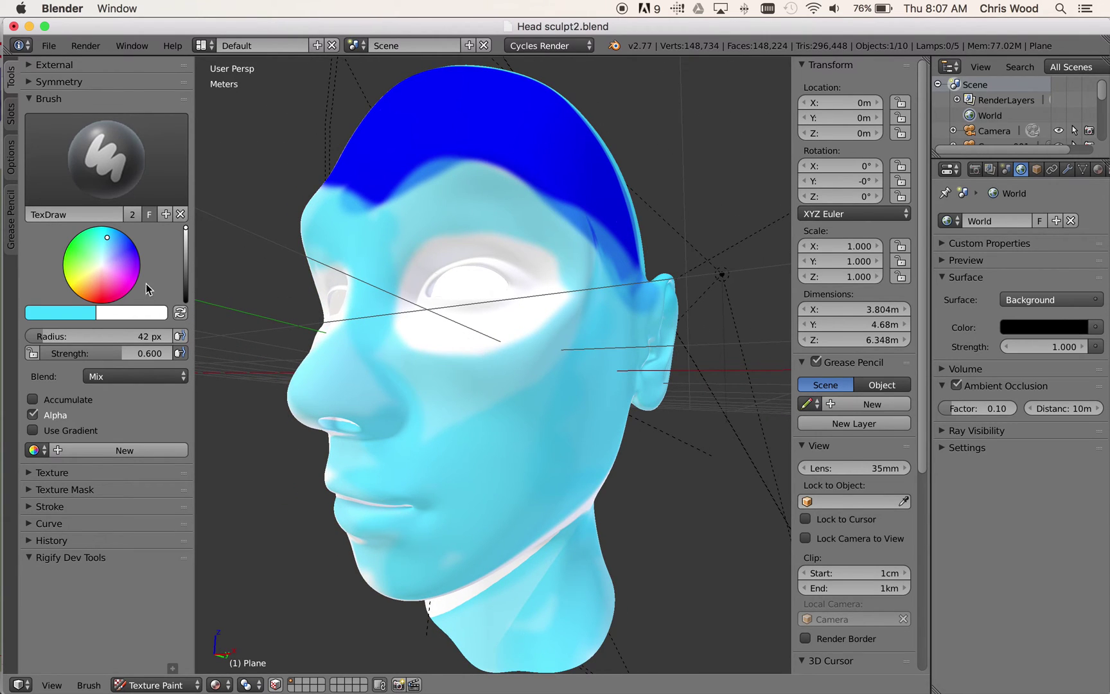
- Set the brush colour to purple and paint around the eye, from the brow and nose bridge back to the top of the ear
{"action": "left_click_drag", "start_coordinate": [113, 247], "coordinate": [127, 256]}
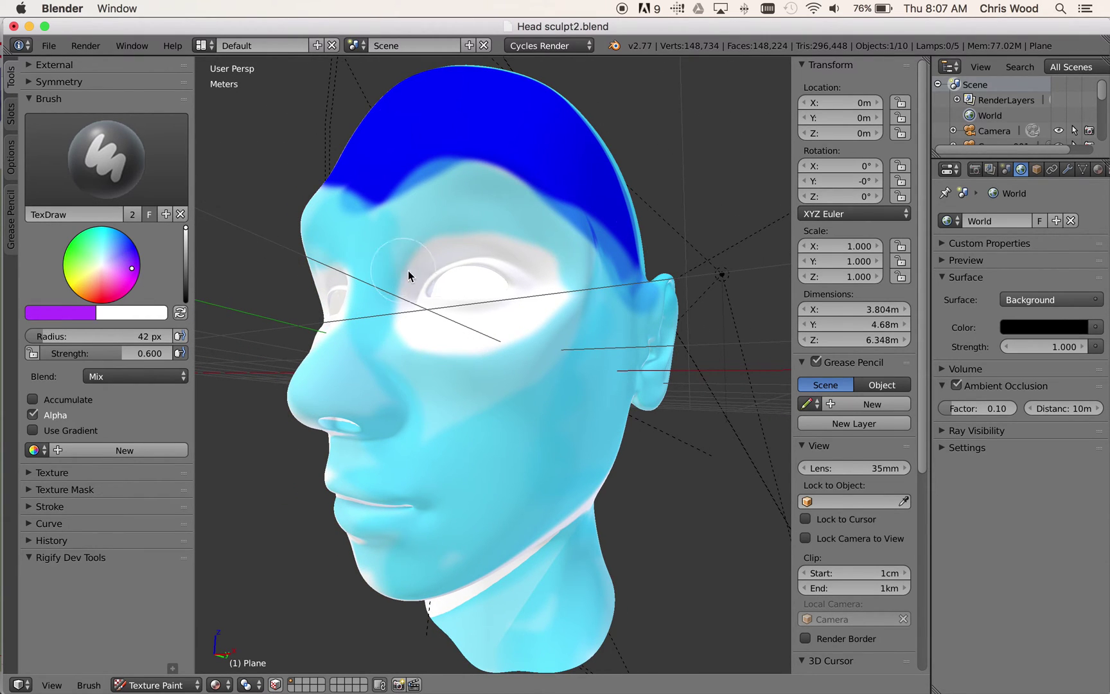
{"action": "mouse_move", "coordinate": [446, 260]}
{"action": "left_mouse_down"}
{"action": "mouse_move", "coordinate": [396, 359]}
{"action": "mouse_move", "coordinate": [497, 355]}
{"action": "mouse_move", "coordinate": [543, 305]}
{"action": "mouse_move", "coordinate": [544, 279]}
{"action": "mouse_move", "coordinate": [430, 257]}
{"action": "mouse_move", "coordinate": [532, 253]}
{"action": "mouse_move", "coordinate": [543, 313]}
{"action": "mouse_move", "coordinate": [449, 342]}
{"action": "mouse_move", "coordinate": [400, 343]}
{"action": "mouse_move", "coordinate": [501, 332]}
{"action": "mouse_move", "coordinate": [567, 291]}
{"action": "mouse_move", "coordinate": [513, 306]}
{"action": "mouse_move", "coordinate": [428, 308]}
{"action": "mouse_move", "coordinate": [399, 281]}
{"action": "mouse_move", "coordinate": [454, 252]}
{"action": "left_mouse_up"}
{"action": "mouse_move", "coordinate": [573, 272]}
{"action": "left_mouse_down"}
{"action": "mouse_move", "coordinate": [619, 288]}
{"action": "mouse_move", "coordinate": [538, 335]}
{"action": "mouse_move", "coordinate": [593, 266]}
{"action": "mouse_move", "coordinate": [538, 206]}
{"action": "left_mouse_up"}
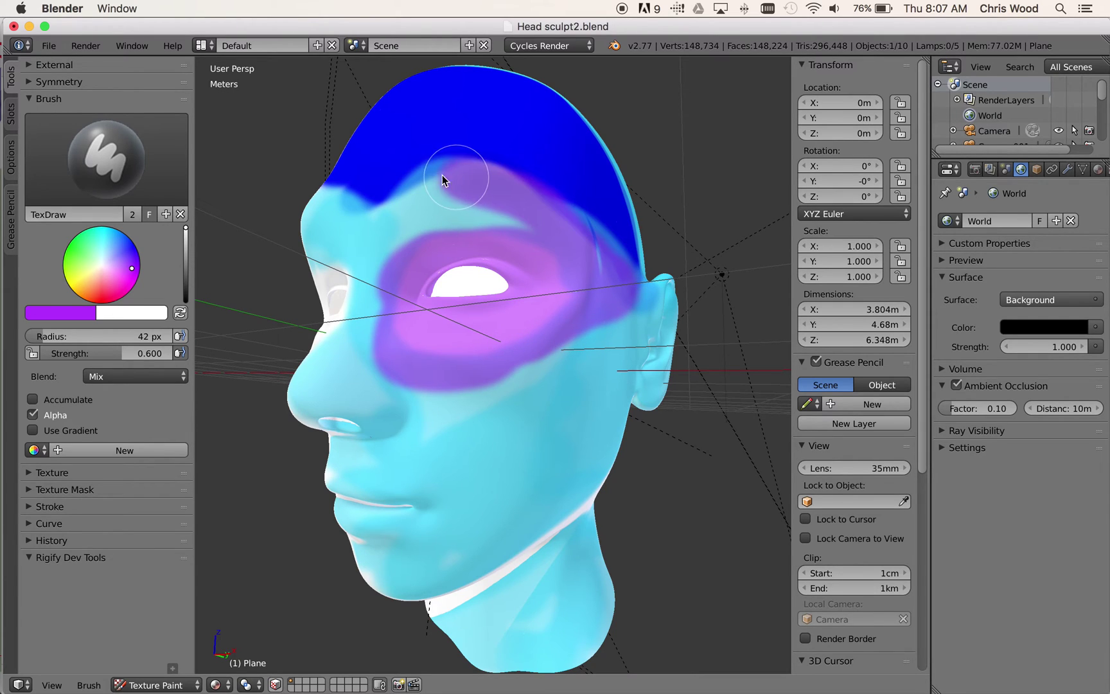
{"action": "mouse_move", "coordinate": [441, 174]}
{"action": "left_mouse_down"}
{"action": "mouse_move", "coordinate": [420, 173]}
{"action": "mouse_move", "coordinate": [535, 232]}
{"action": "mouse_move", "coordinate": [468, 212]}
{"action": "mouse_move", "coordinate": [403, 228]}
{"action": "mouse_move", "coordinate": [373, 255]}
{"action": "mouse_move", "coordinate": [434, 208]}
{"action": "mouse_move", "coordinate": [440, 183]}
{"action": "left_mouse_up"}
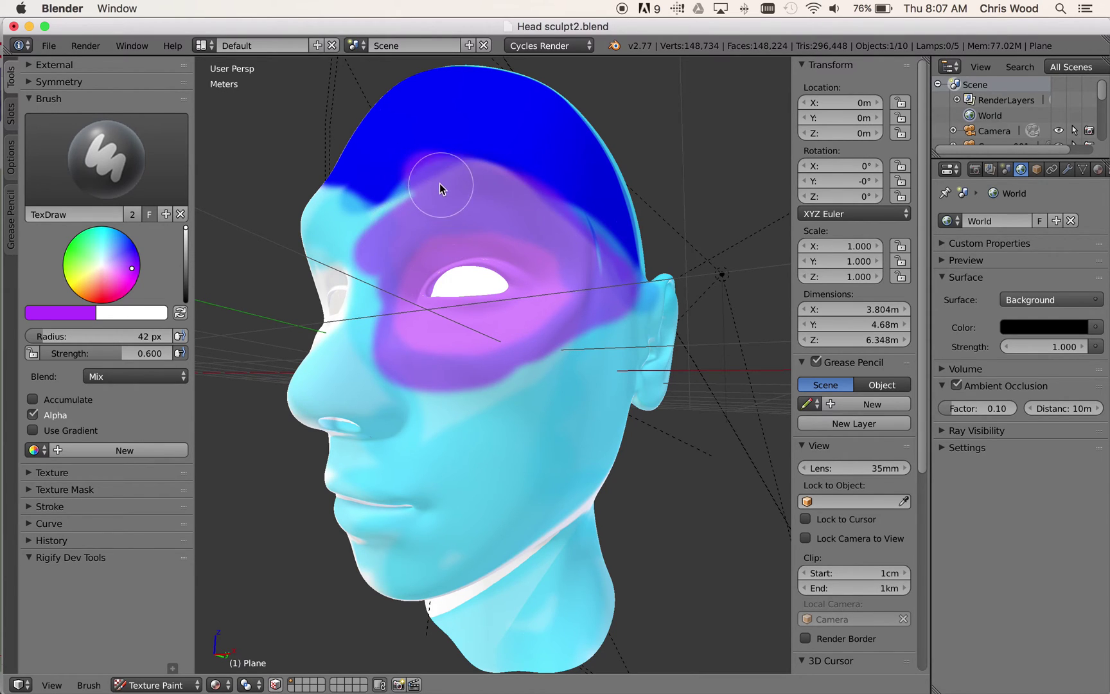
{"action": "mouse_move", "coordinate": [363, 325]}
{"action": "left_mouse_down"}
{"action": "mouse_move", "coordinate": [426, 396]}
{"action": "mouse_move", "coordinate": [655, 295]}
{"action": "mouse_move", "coordinate": [612, 349]}
{"action": "left_mouse_up"}
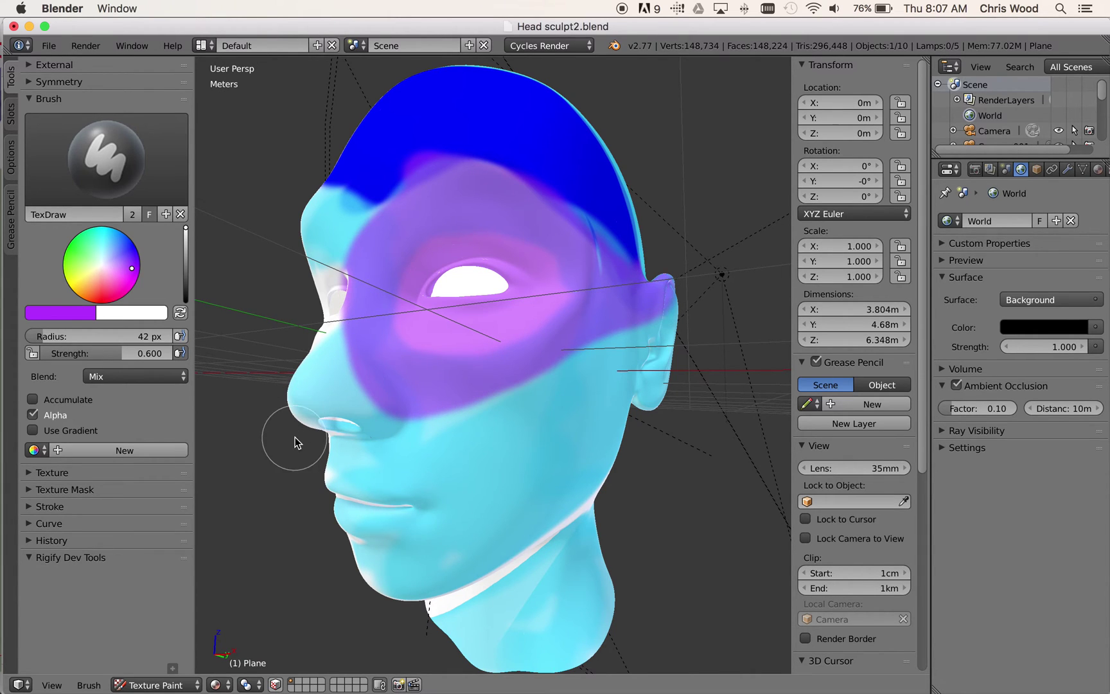
- Paint the unpainted white half of the face and scalp purple, leaving a cyan patch on the forehead
{"action": "mouse_move", "coordinate": [297, 446]}
{"action": "middle_mouse_down"}
{"action": "mouse_move", "coordinate": [449, 442]}
{"action": "mouse_move", "coordinate": [493, 461]}
{"action": "mouse_move", "coordinate": [456, 440]}
{"action": "mouse_move", "coordinate": [463, 422]}
{"action": "middle_mouse_up"}
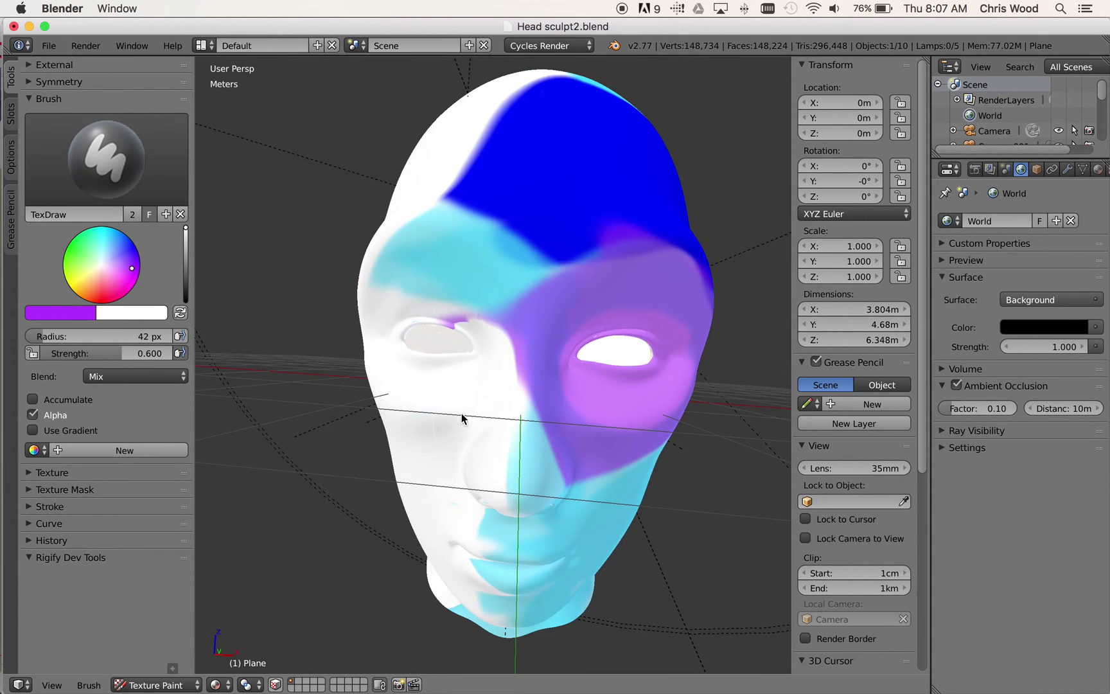
{"action": "mouse_move", "coordinate": [526, 307]}
{"action": "left_mouse_down"}
{"action": "mouse_move", "coordinate": [393, 297]}
{"action": "mouse_move", "coordinate": [411, 367]}
{"action": "mouse_move", "coordinate": [523, 337]}
{"action": "mouse_move", "coordinate": [379, 317]}
{"action": "mouse_move", "coordinate": [522, 379]}
{"action": "mouse_move", "coordinate": [491, 396]}
{"action": "mouse_move", "coordinate": [387, 391]}
{"action": "mouse_move", "coordinate": [512, 404]}
{"action": "mouse_move", "coordinate": [498, 502]}
{"action": "mouse_move", "coordinate": [472, 549]}
{"action": "mouse_move", "coordinate": [503, 602]}
{"action": "mouse_move", "coordinate": [446, 584]}
{"action": "mouse_move", "coordinate": [396, 418]}
{"action": "mouse_move", "coordinate": [478, 433]}
{"action": "mouse_move", "coordinate": [461, 520]}
{"action": "mouse_move", "coordinate": [419, 401]}
{"action": "mouse_move", "coordinate": [450, 495]}
{"action": "mouse_move", "coordinate": [350, 471]}
{"action": "left_mouse_up"}
{"action": "mouse_move", "coordinate": [394, 230]}
{"action": "left_mouse_down"}
{"action": "mouse_move", "coordinate": [454, 137]}
{"action": "mouse_move", "coordinate": [506, 94]}
{"action": "mouse_move", "coordinate": [570, 72]}
{"action": "mouse_move", "coordinate": [503, 92]}
{"action": "mouse_move", "coordinate": [460, 123]}
{"action": "mouse_move", "coordinate": [421, 216]}
{"action": "mouse_move", "coordinate": [363, 296]}
{"action": "mouse_move", "coordinate": [392, 197]}
{"action": "mouse_move", "coordinate": [449, 114]}
{"action": "left_mouse_up"}
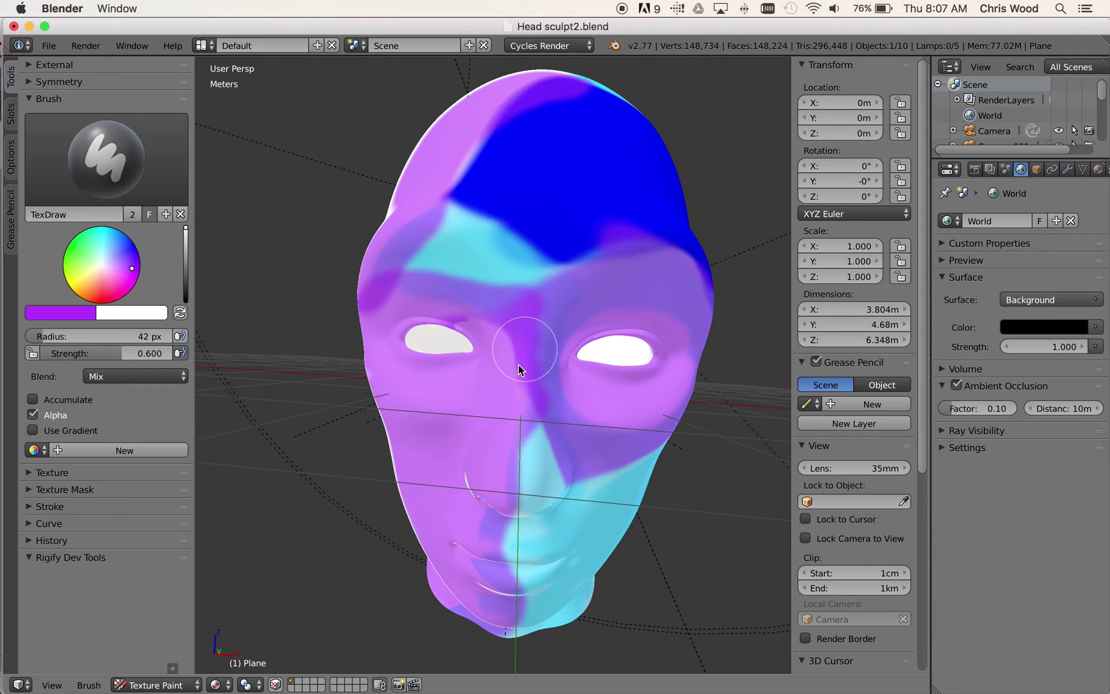
- Render a still image of the painted head
{"action": "mouse_move", "coordinate": [510, 417]}
{"action": "middle_mouse_down"}
{"action": "mouse_move", "coordinate": [473, 423]}
{"action": "mouse_move", "coordinate": [521, 411]}
{"action": "mouse_move", "coordinate": [476, 413]}
{"action": "mouse_move", "coordinate": [472, 436]}
{"action": "mouse_move", "coordinate": [500, 409]}
{"action": "mouse_move", "coordinate": [463, 423]}
{"action": "mouse_move", "coordinate": [496, 418]}
{"action": "middle_mouse_up"}
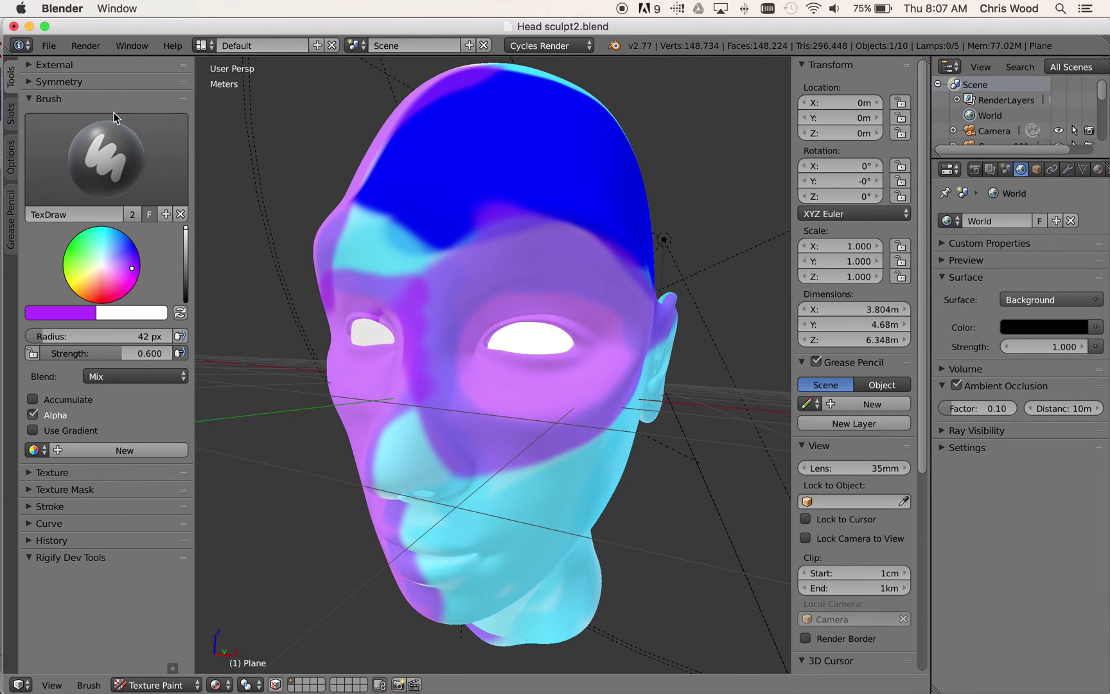
{"action": "left_click", "coordinate": [84, 45]}
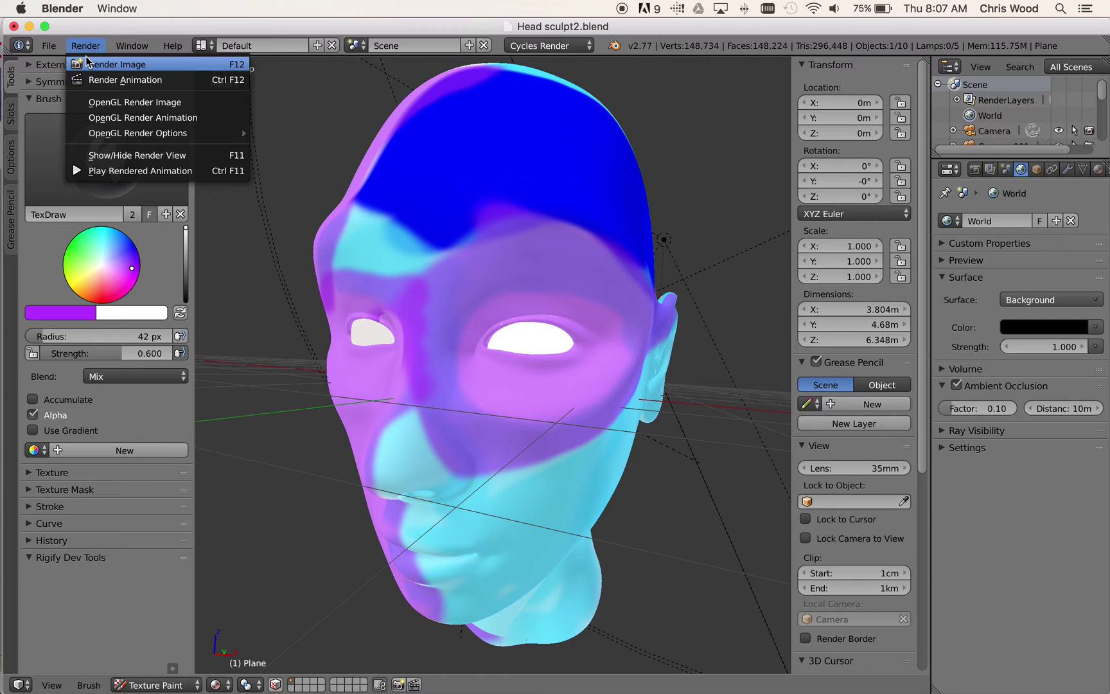
{"action": "left_click", "coordinate": [87, 62]}
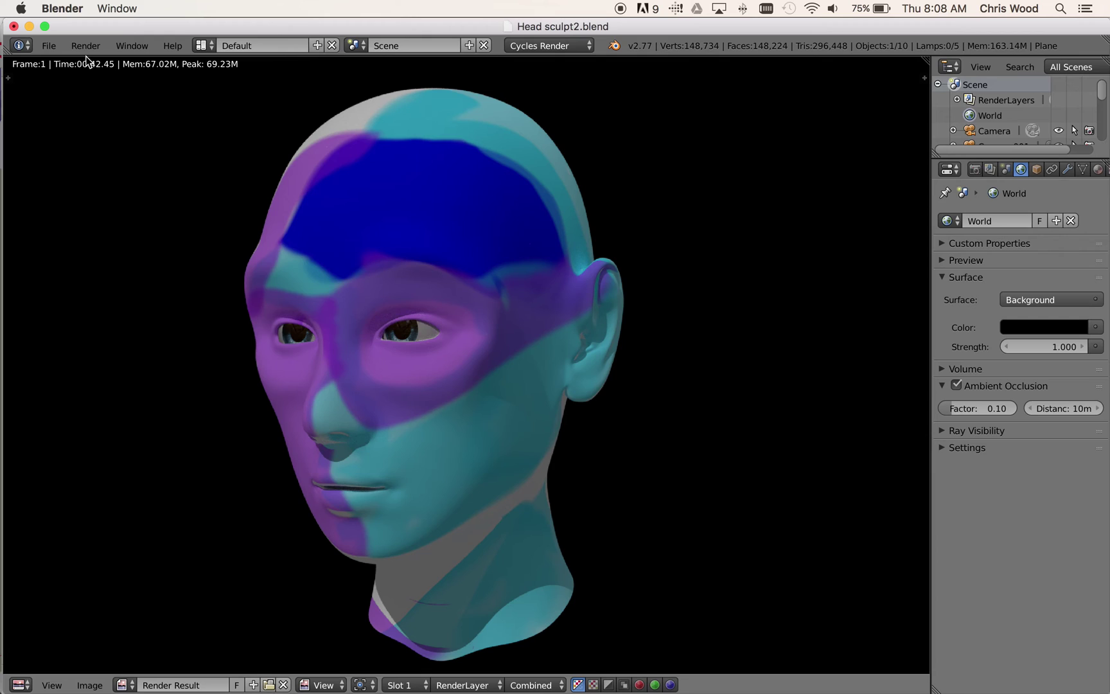
- Start saving the rendered image to the Desktop folder and set its file format to JPEG
{"action": "left_click", "coordinate": [50, 50]}
{"action": "left_click", "coordinate": [88, 686]}
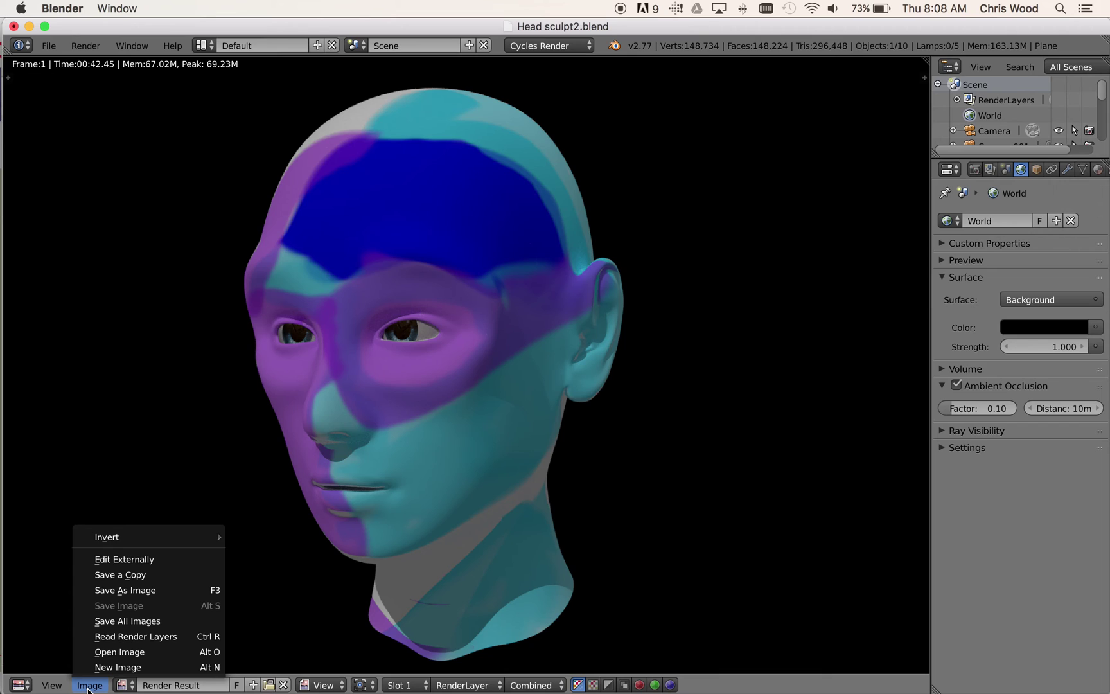
{"action": "left_click", "coordinate": [111, 590]}
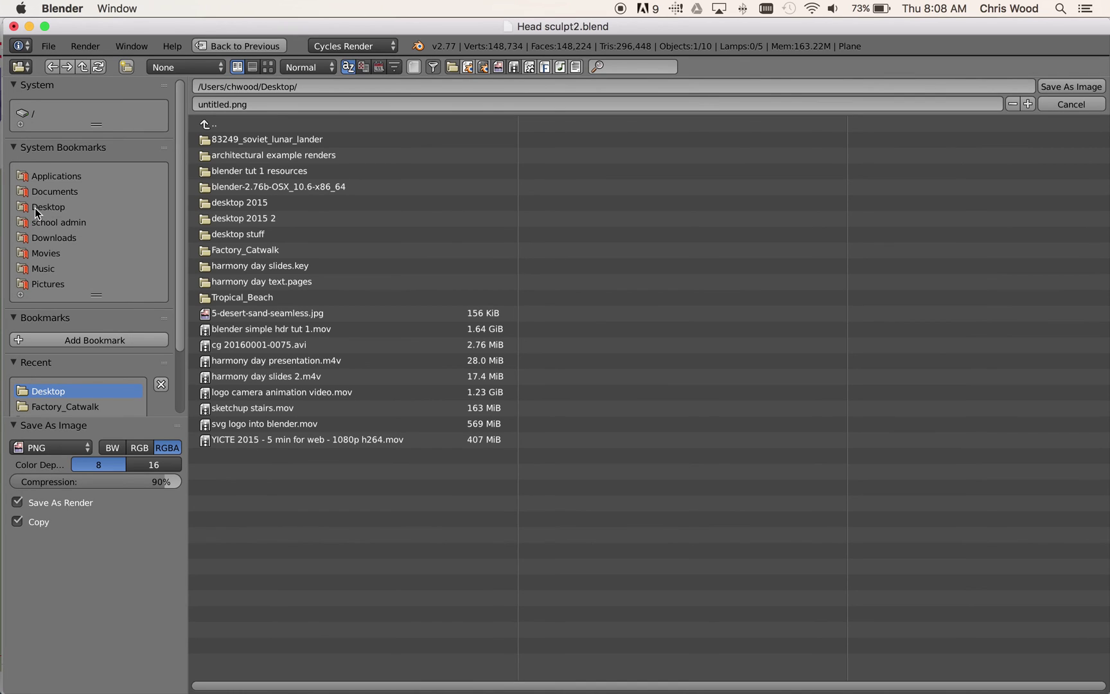
{"action": "left_click", "coordinate": [80, 442]}
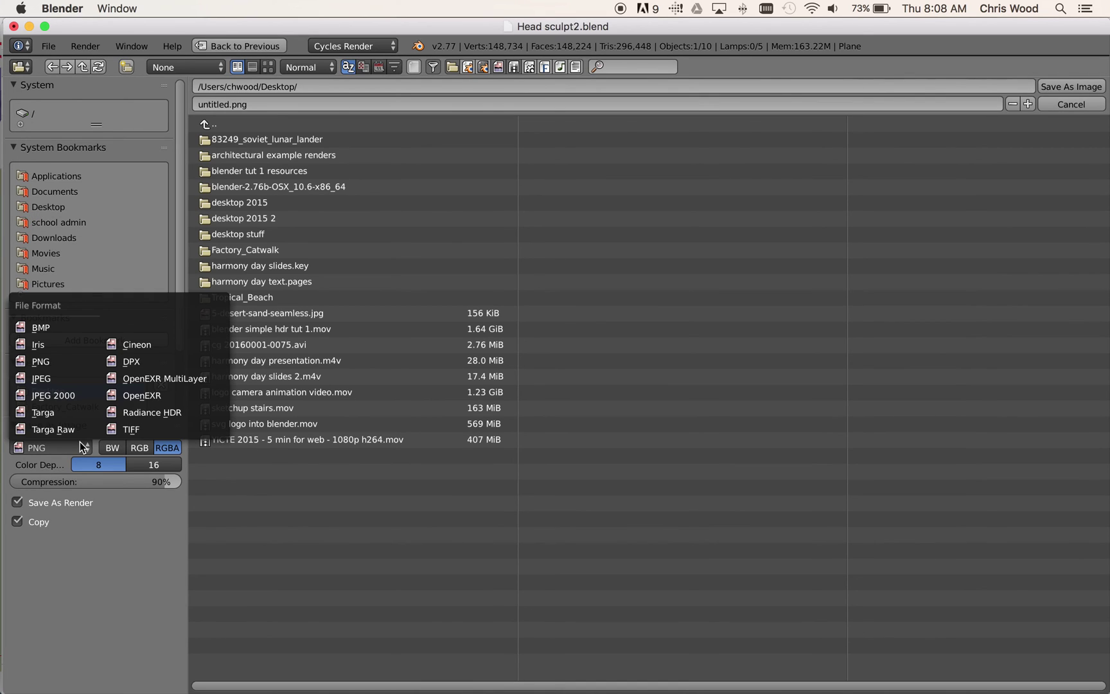
{"action": "left_click", "coordinate": [50, 372]}
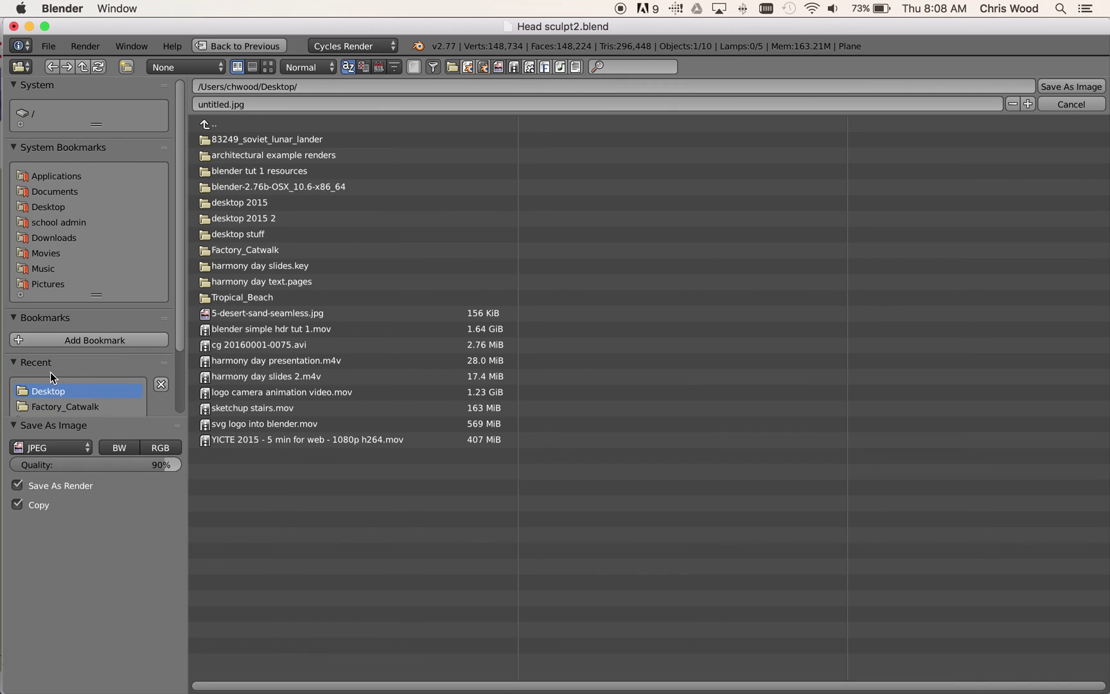
- Name the image file "head rtender" and save it
{"action": "left_click", "coordinate": [228, 103]}
{"action": "left_click_drag", "start_coordinate": [228, 102], "coordinate": [193, 102]}
{"action": "type", "text": "head rtender"}
{"action": "left_click", "coordinate": [1088, 87]}
{"action": "left_click", "coordinate": [1088, 87]}
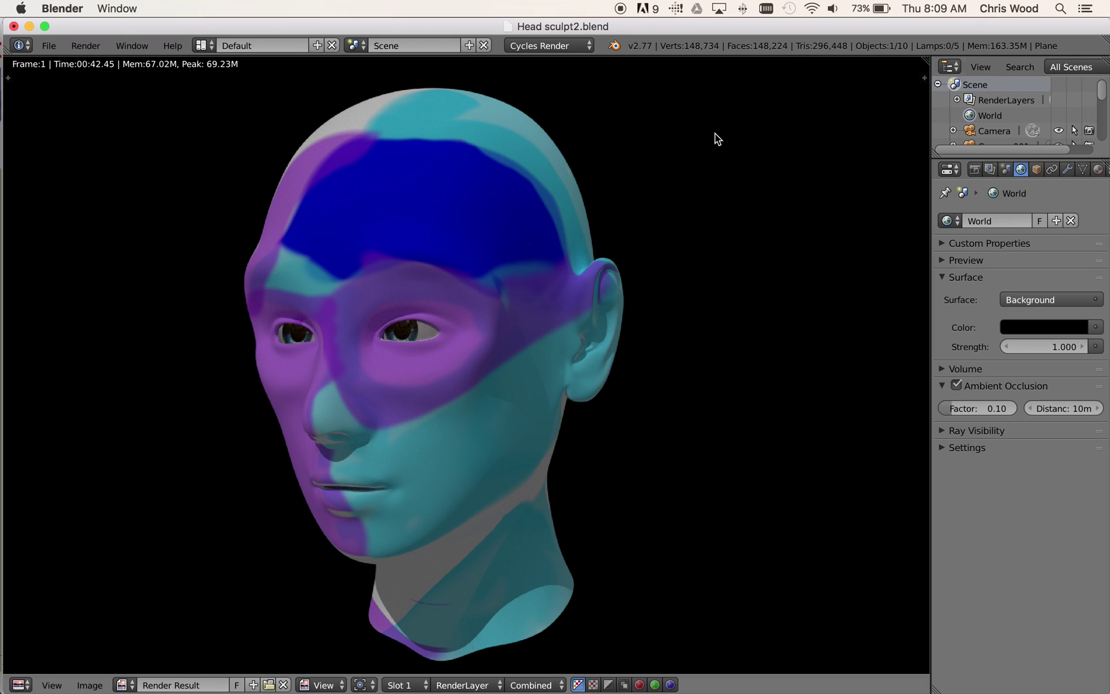
{"action": "key", "text": "super+Tab"}
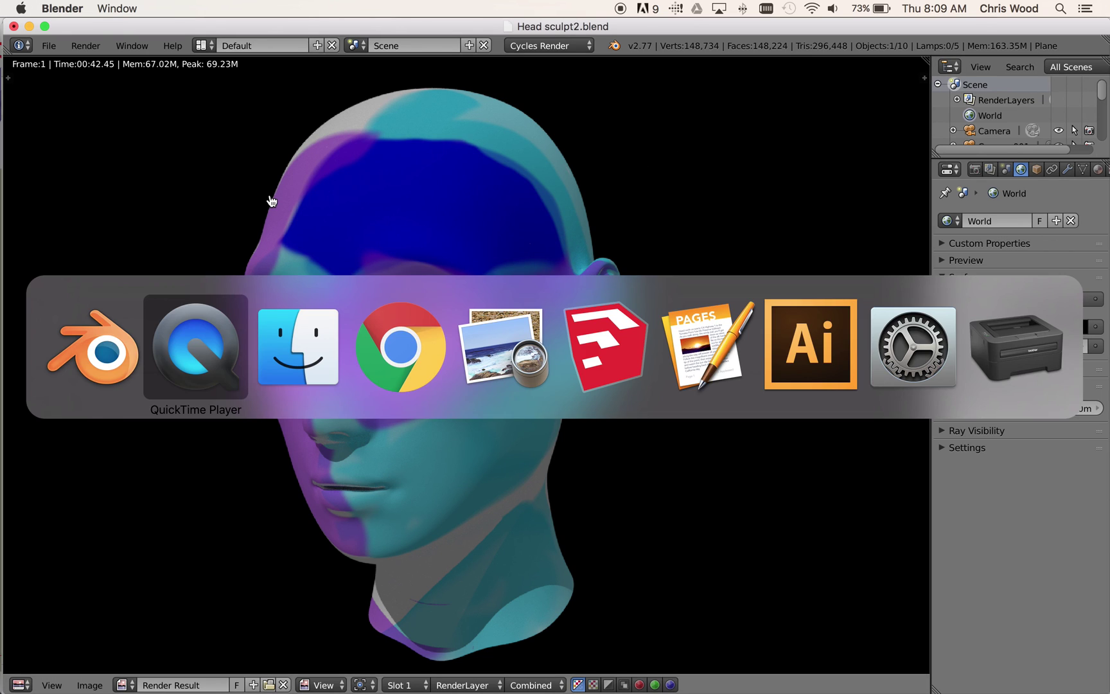